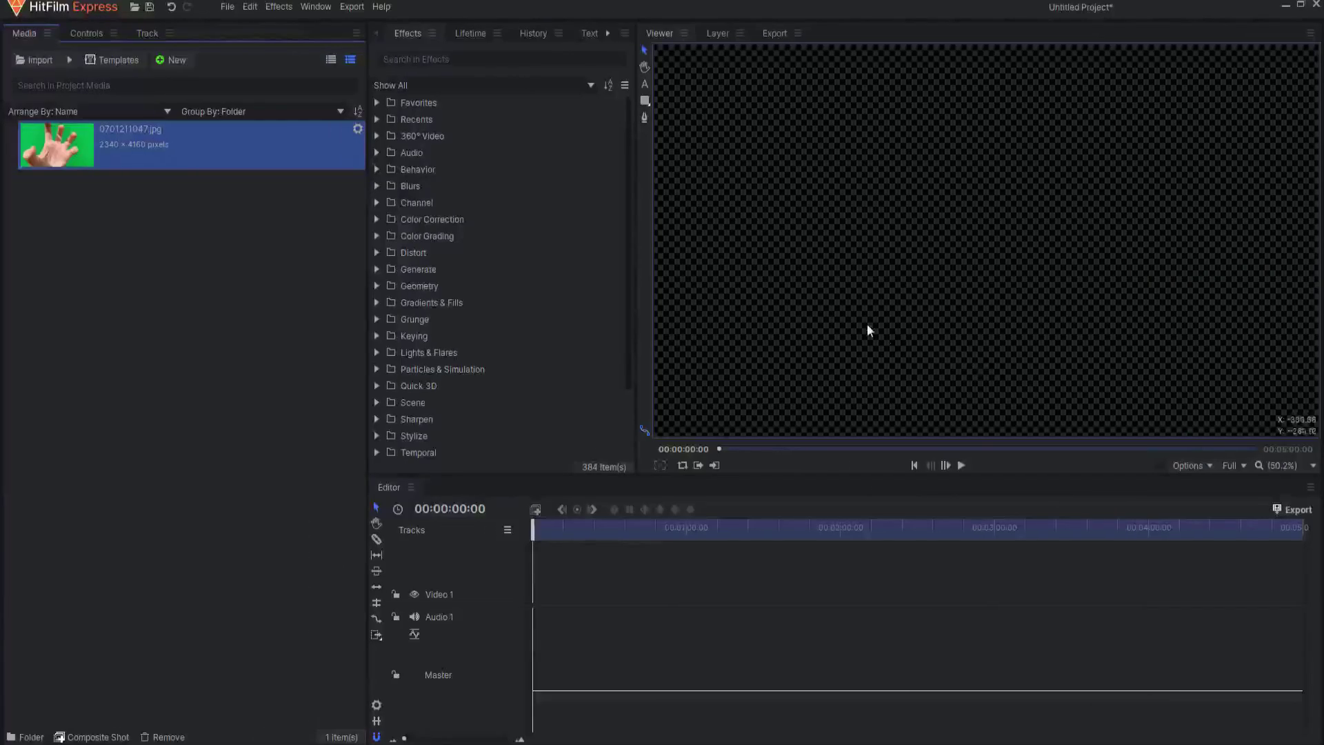
# Create a new composite shot sized 1920×1920
pyautogui.click(81, 31)
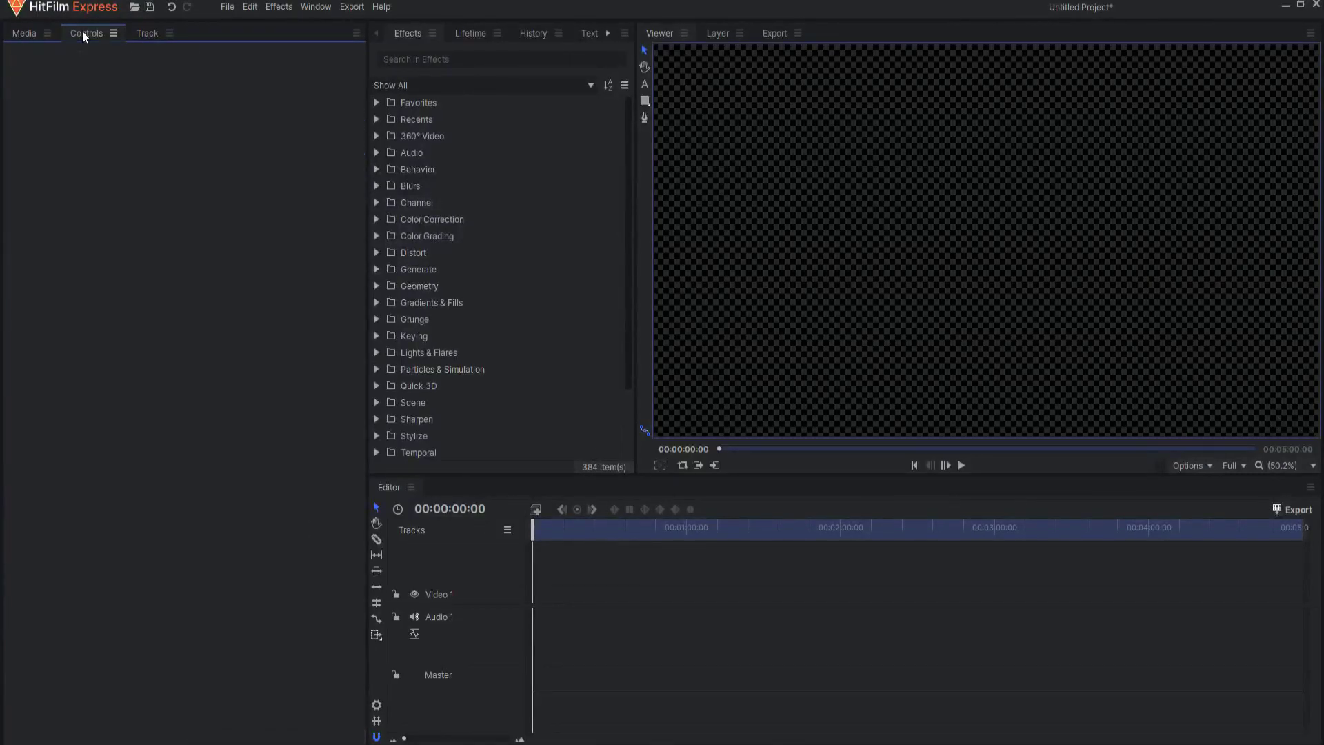
pyautogui.click(20, 35)
pyautogui.click(97, 738)
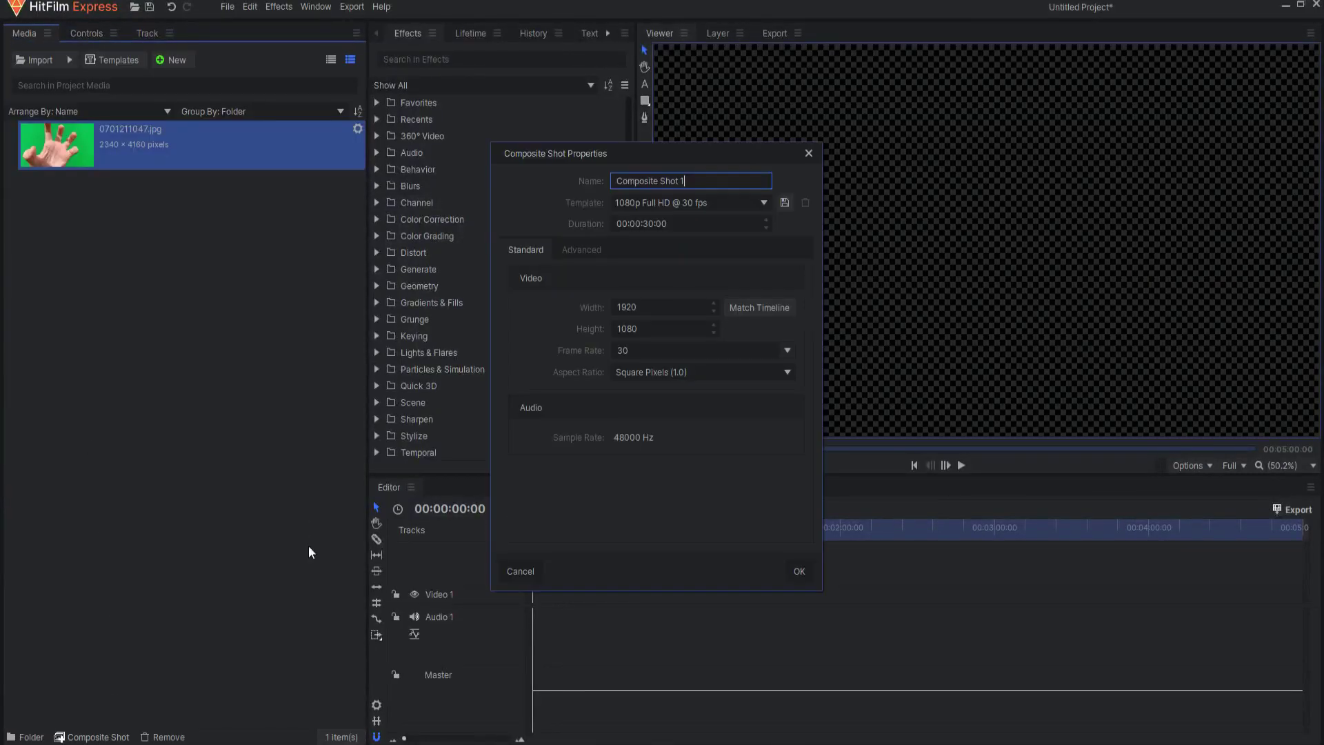
pyautogui.click(626, 326)
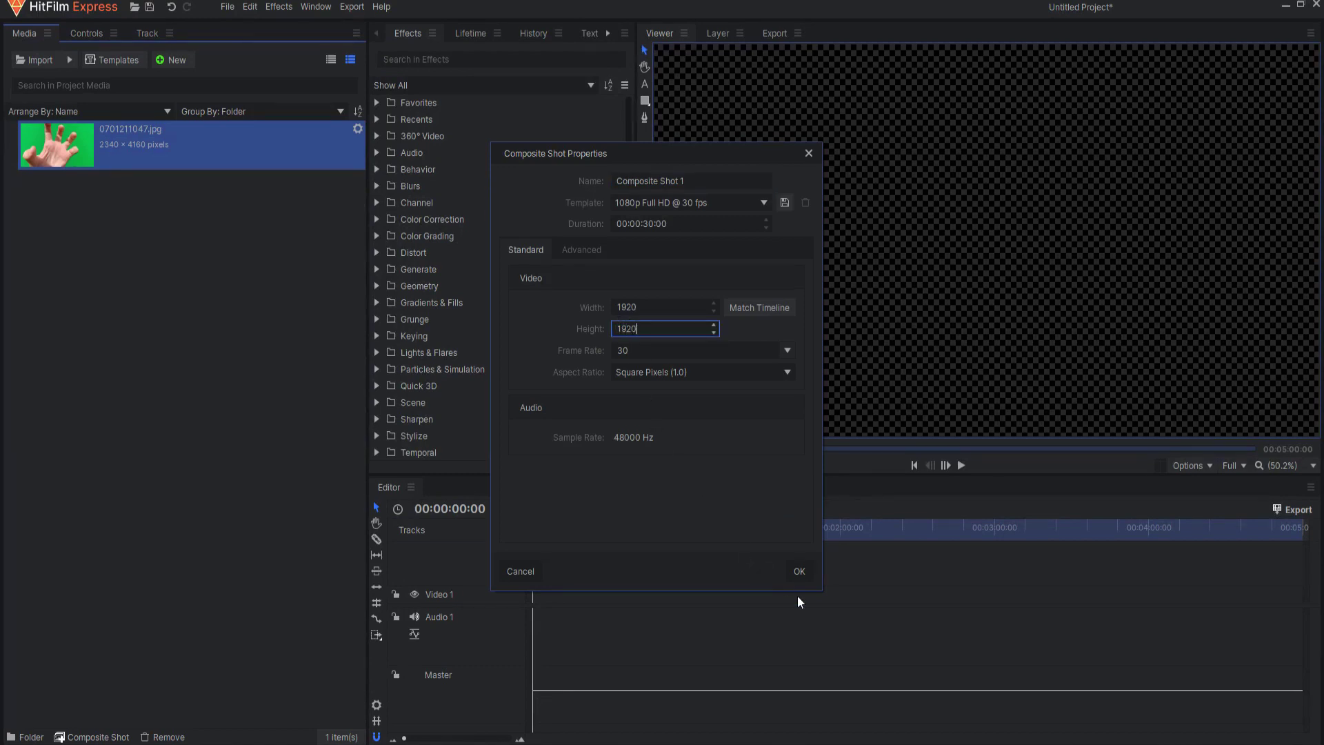
pyautogui.write('1920')
pyautogui.click(804, 570)
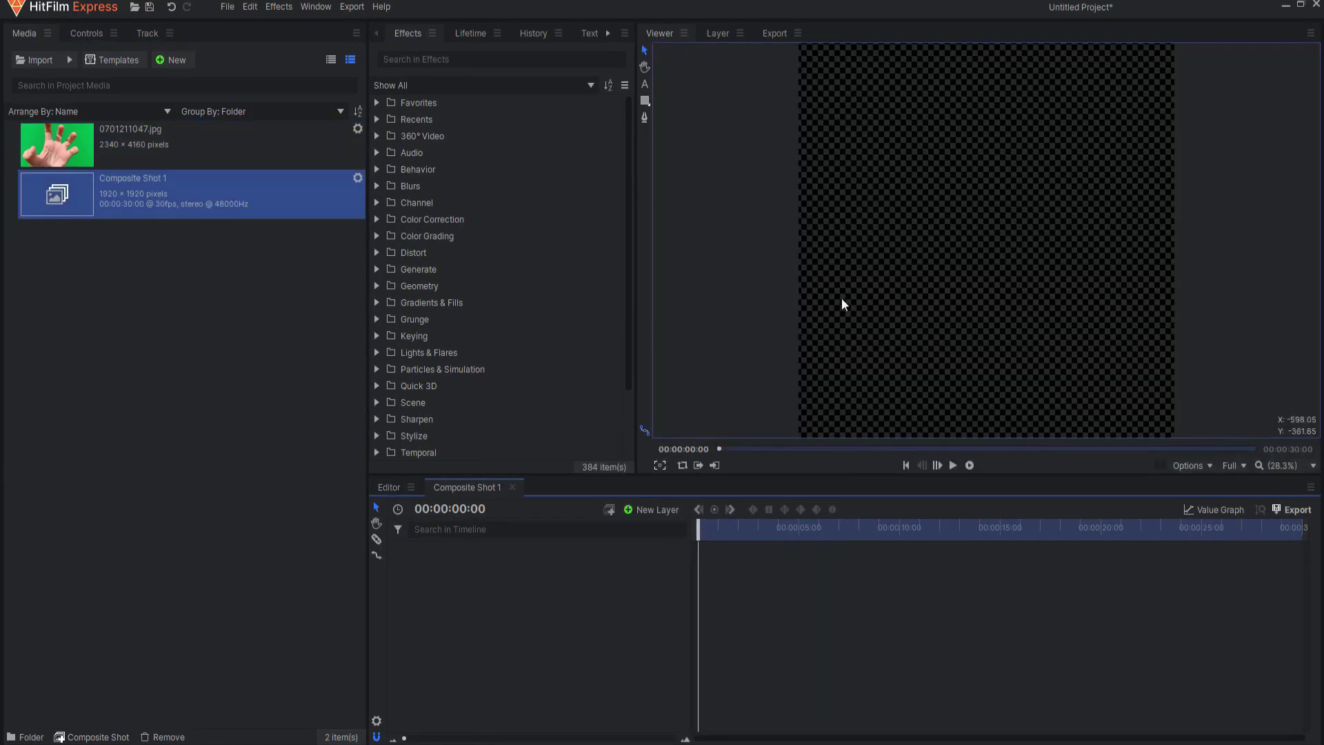
# Place the hand photo in the shot, scaled to 63% with anchor point -164, -370
pyautogui.moveTo(81, 139); pyautogui.dragTo(541, 581)
pyautogui.click(394, 550)
pyautogui.click(409, 599)
pyautogui.moveTo(642, 666)
pyautogui.mouseDown()
pyautogui.moveTo(622, 666)
pyautogui.moveTo(637, 666)
pyautogui.mouseUp()
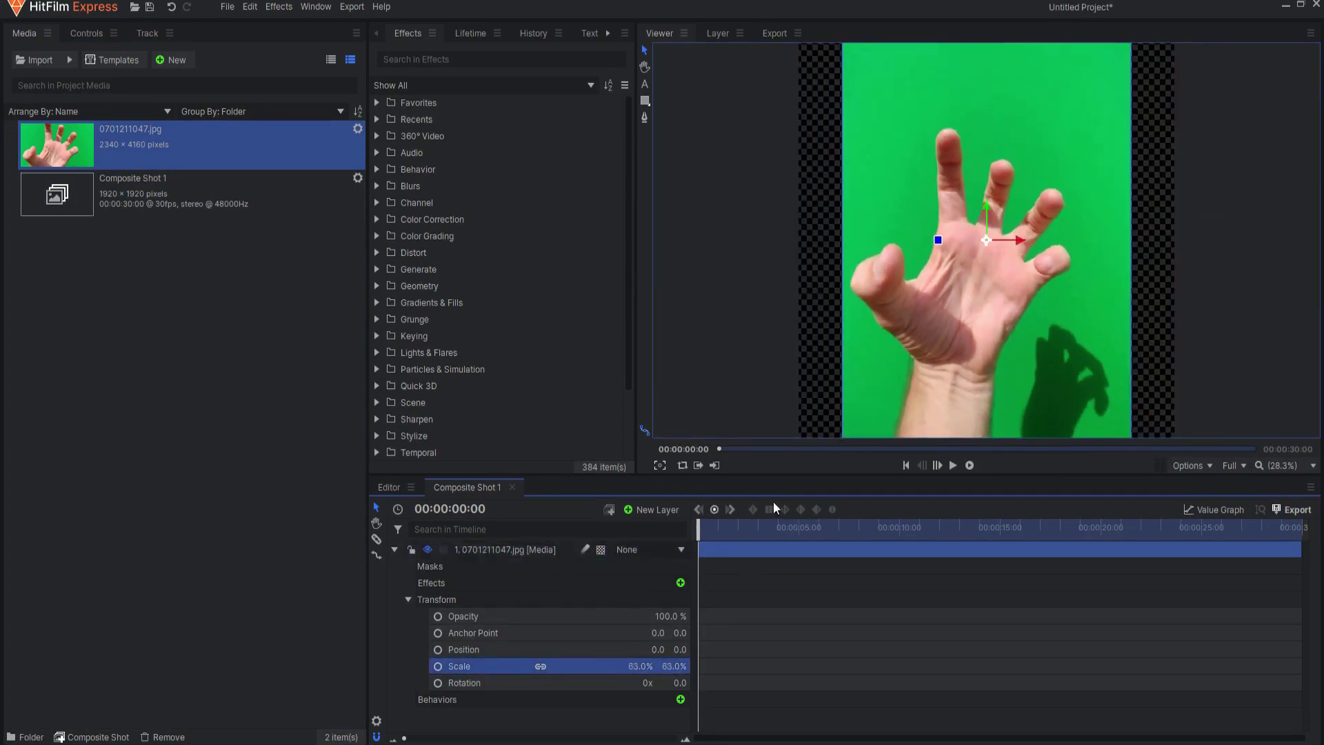
pyautogui.moveTo(917, 345); pyautogui.dragTo(937, 299)
pyautogui.click(428, 58)
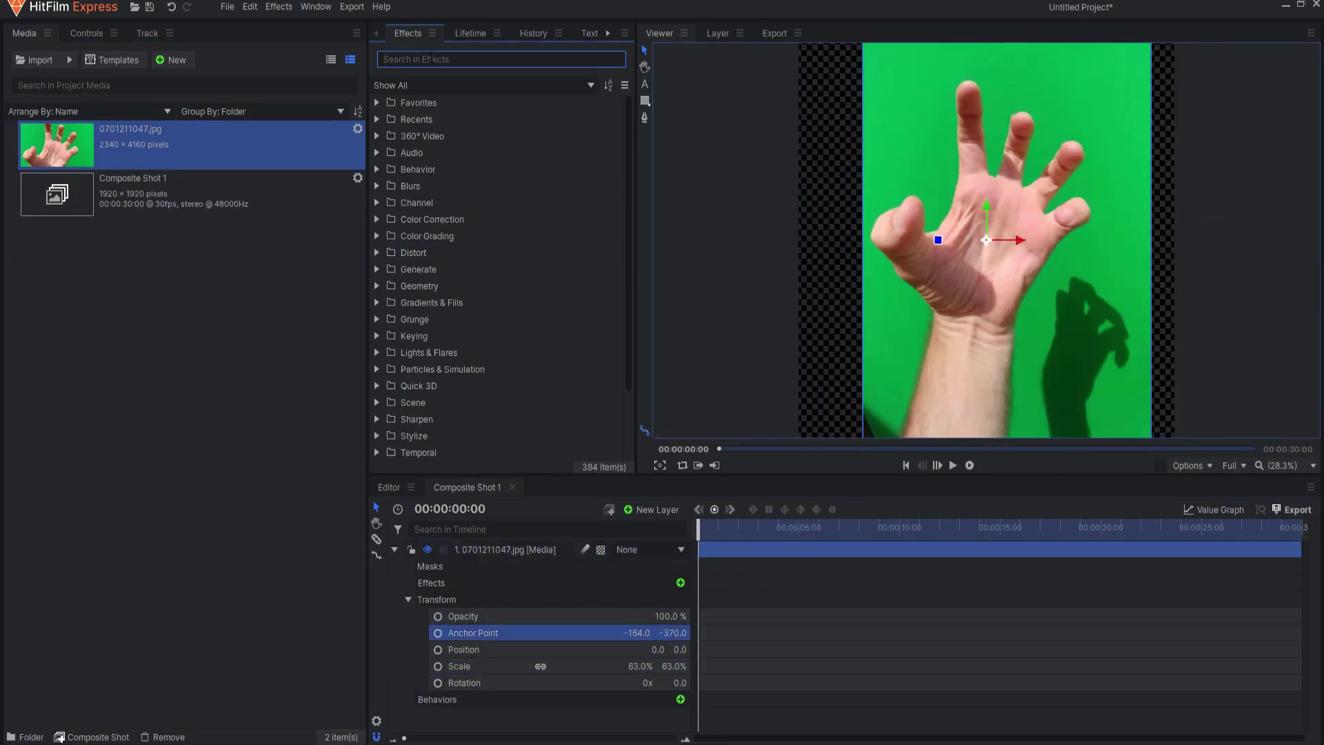
# Apply the Greenscreen Key preset to the hand layer and adjust the Color Difference Key Min value
pyautogui.write('green')
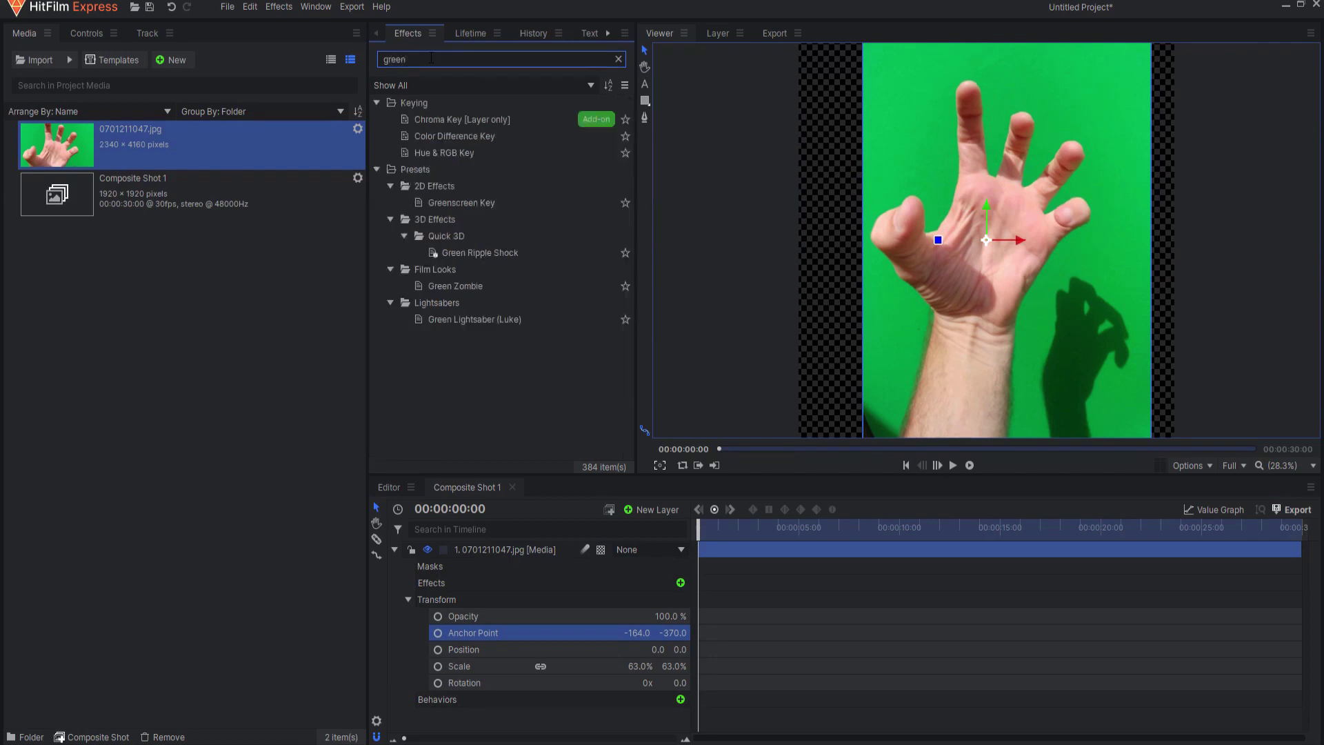
pyautogui.moveTo(434, 202); pyautogui.dragTo(506, 551)
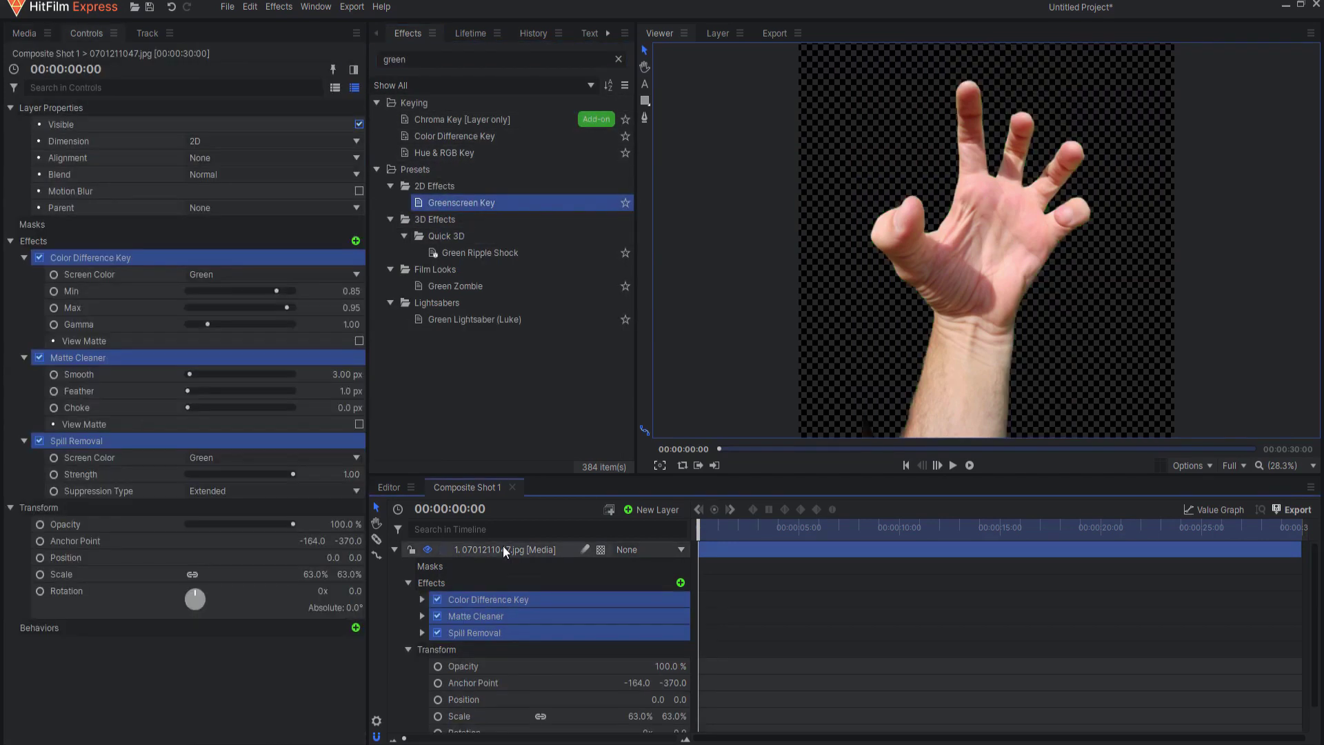
pyautogui.click(475, 605)
pyautogui.click(352, 291)
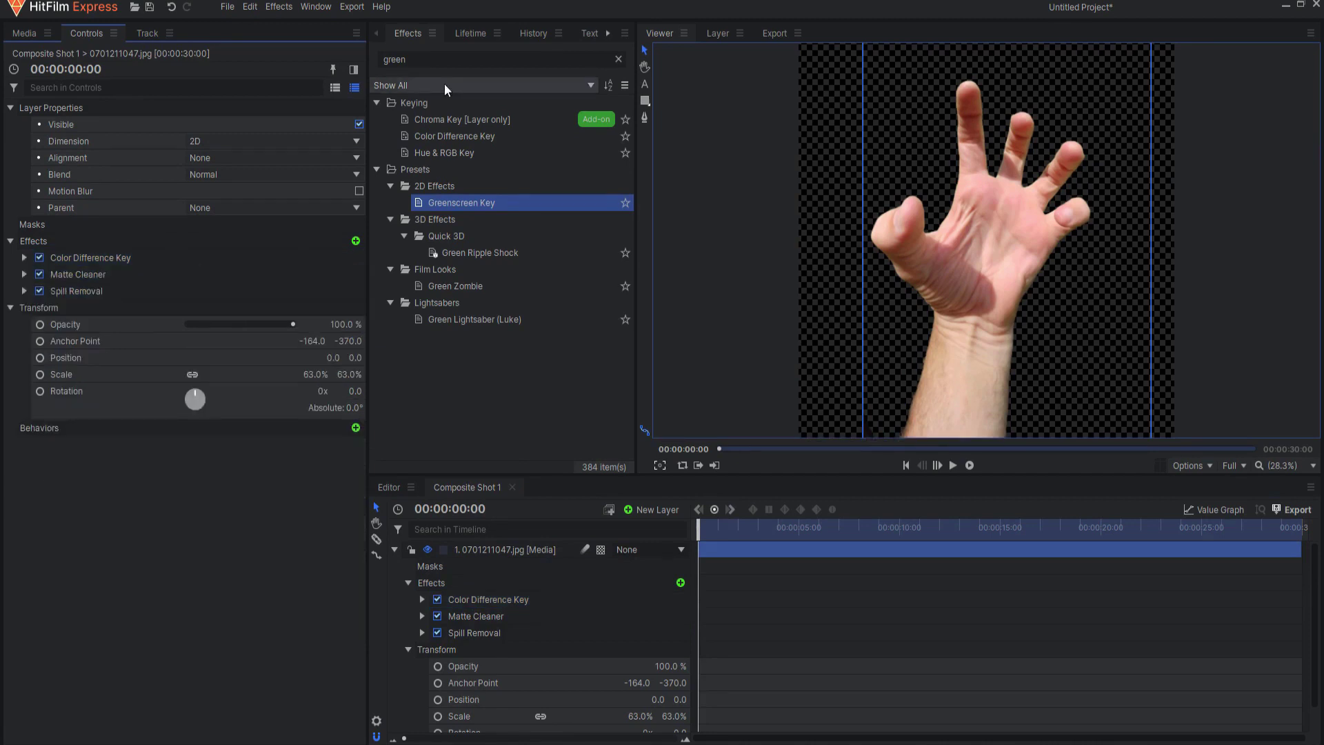
pyautogui.click(417, 58)
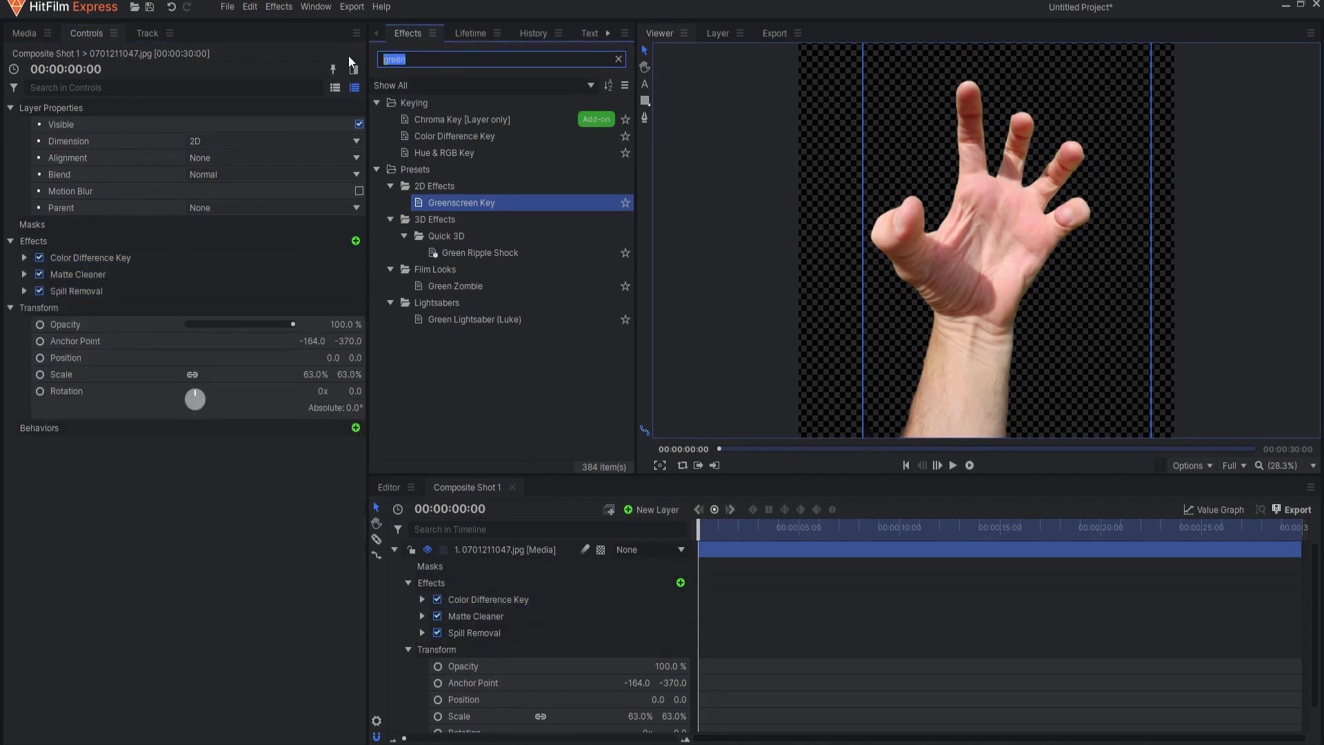
# Add the Curves effect to the hand layer
pyautogui.write('curv')
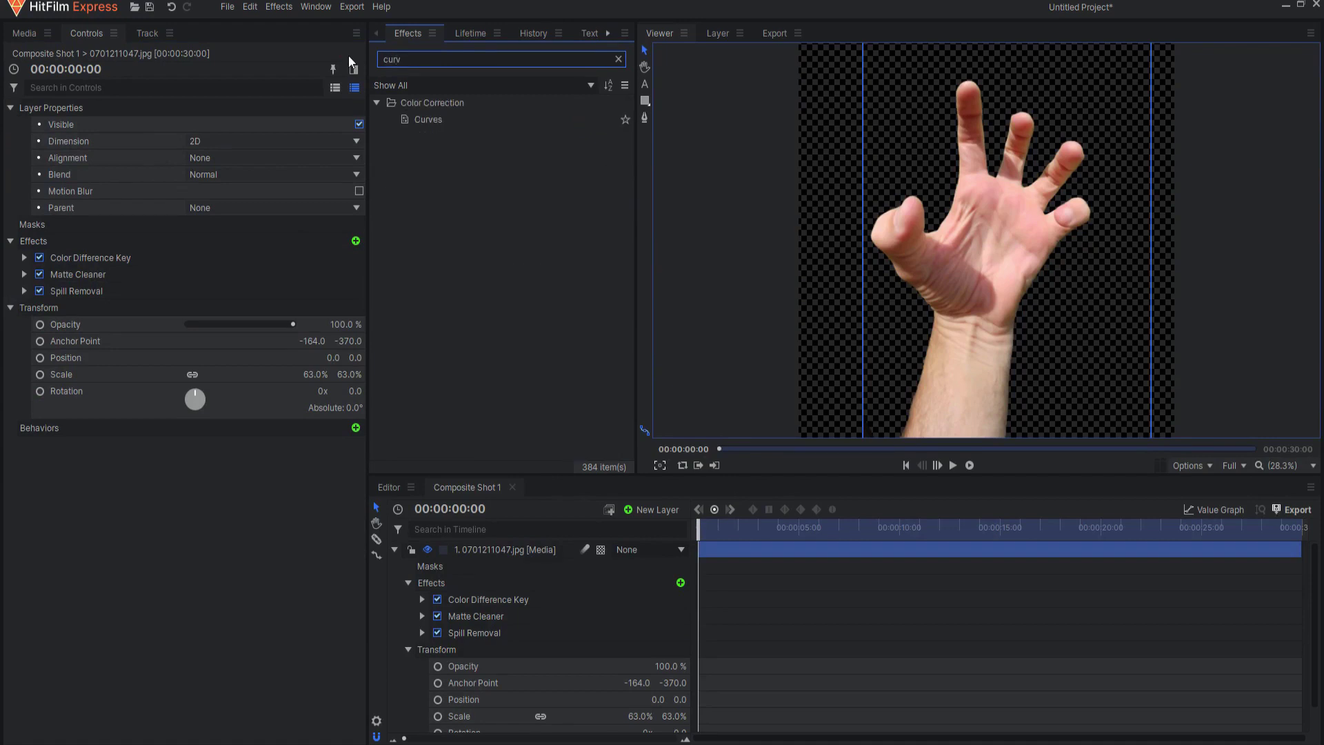
pyautogui.moveTo(441, 118); pyautogui.dragTo(183, 246)
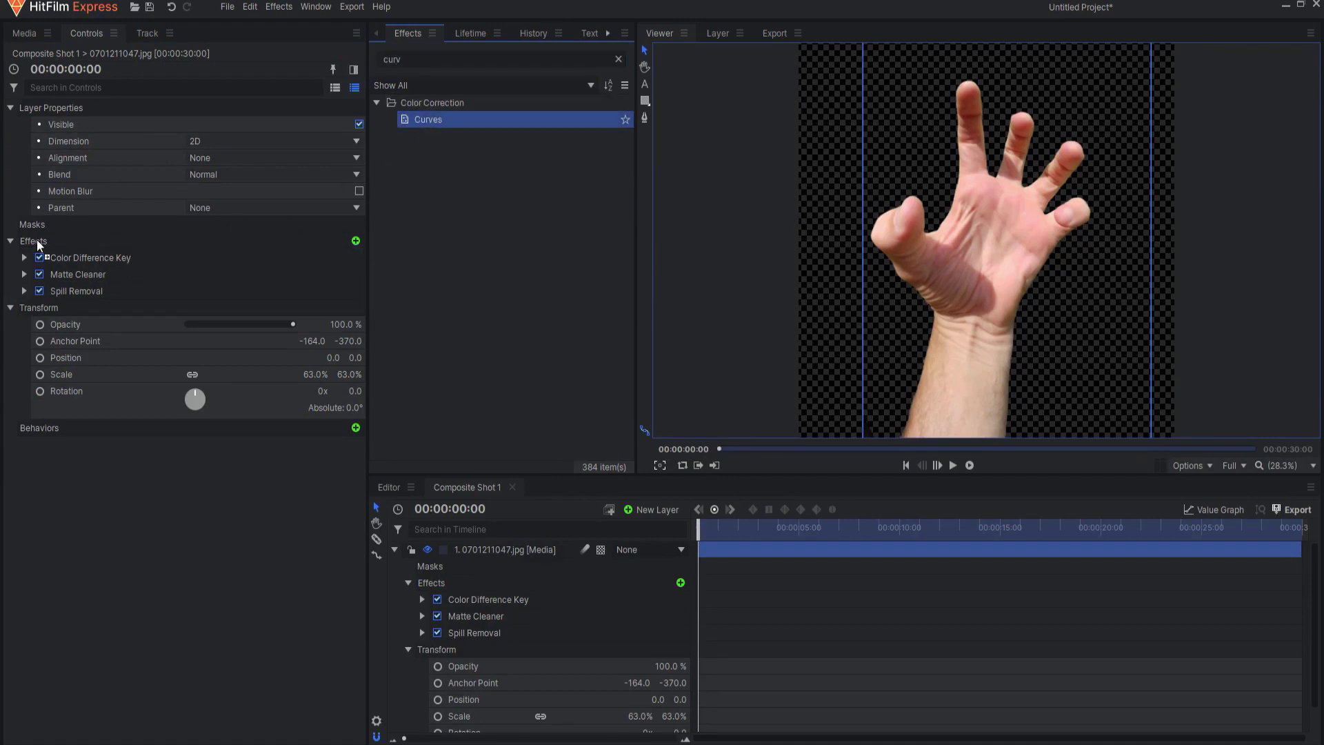
pyautogui.moveTo(38, 245); pyautogui.dragTo(38, 247)
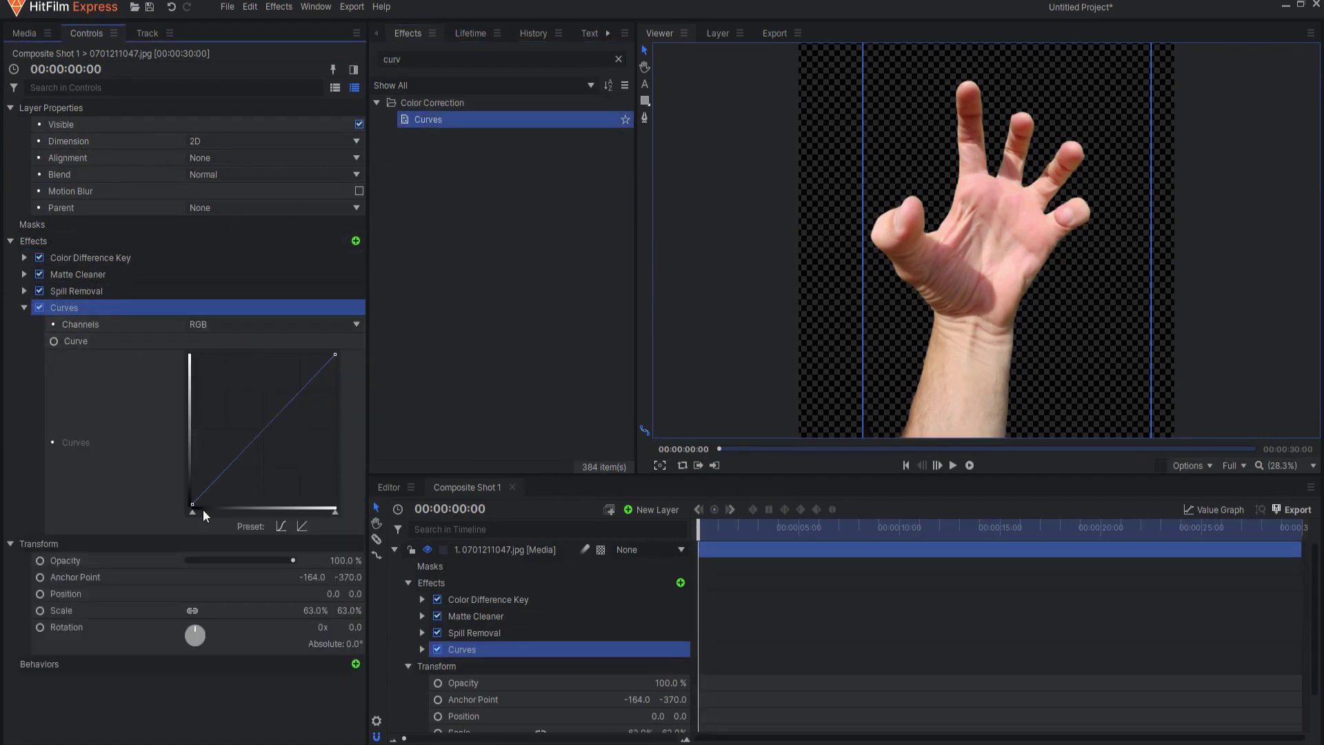
# Shape an S-curve: deeper blacks, brighter highlights, lifted upper midtones, lowered shadows
pyautogui.moveTo(193, 510); pyautogui.dragTo(208, 509)
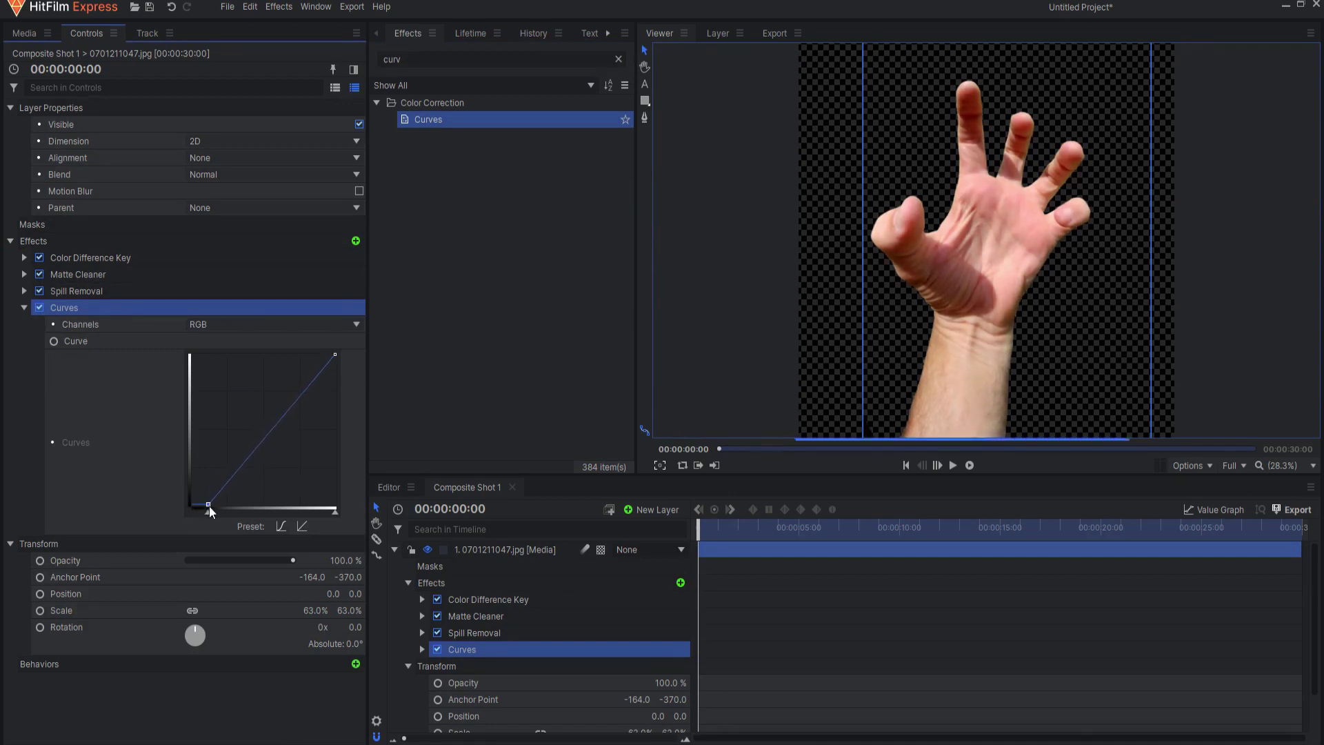
pyautogui.moveTo(336, 356); pyautogui.dragTo(315, 355)
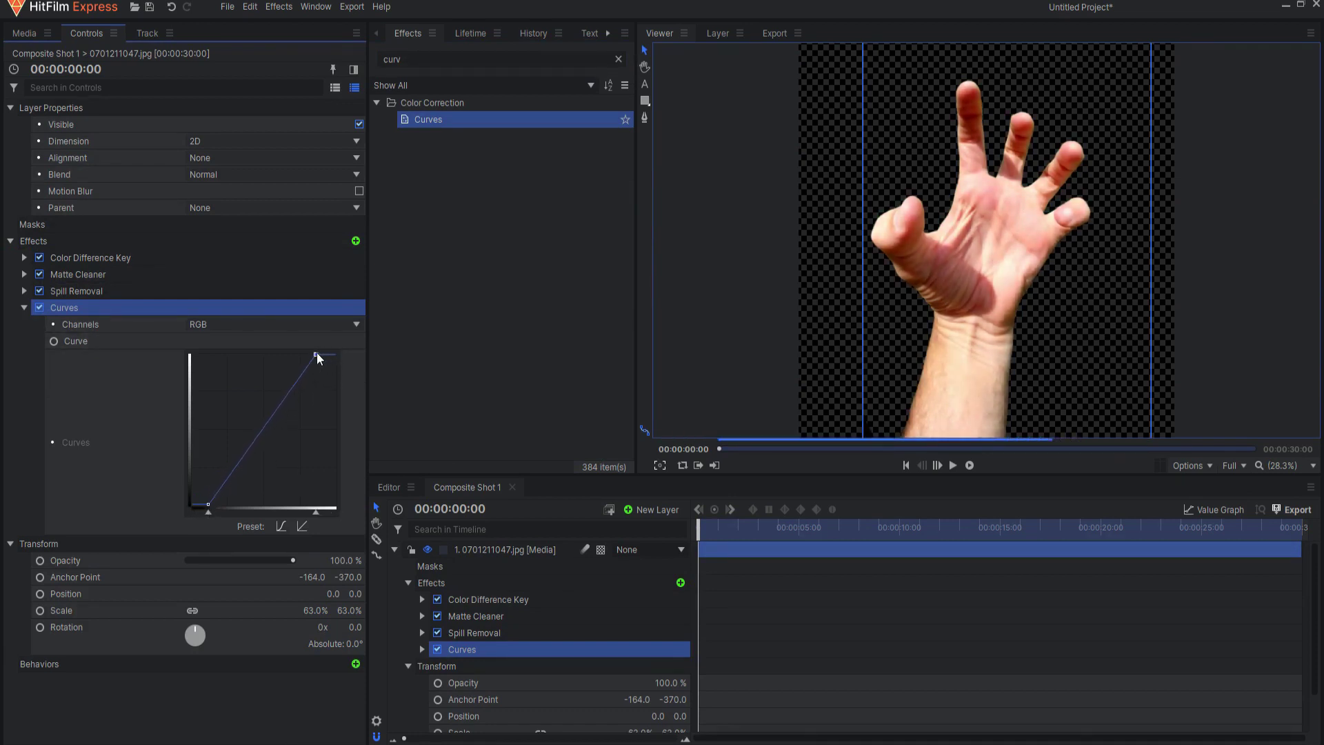
pyautogui.moveTo(279, 405); pyautogui.dragTo(280, 394)
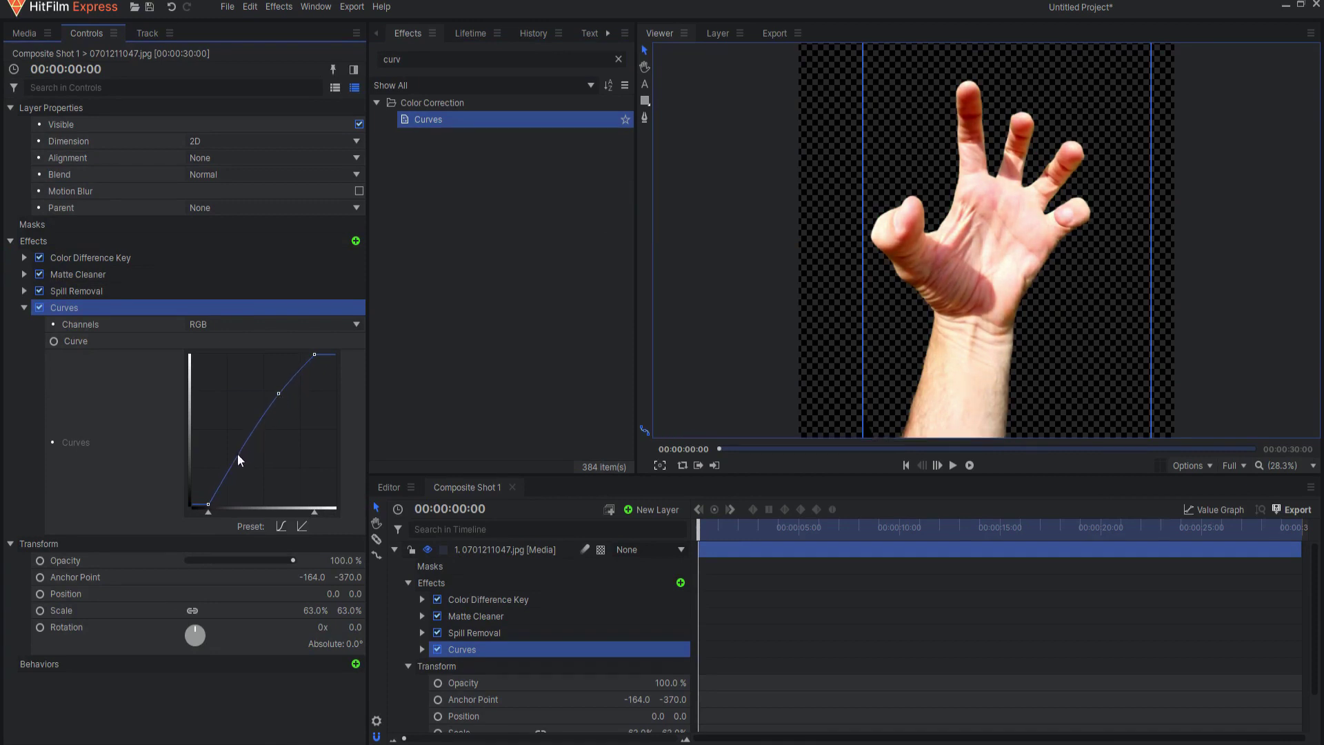
pyautogui.moveTo(238, 458); pyautogui.dragTo(243, 465)
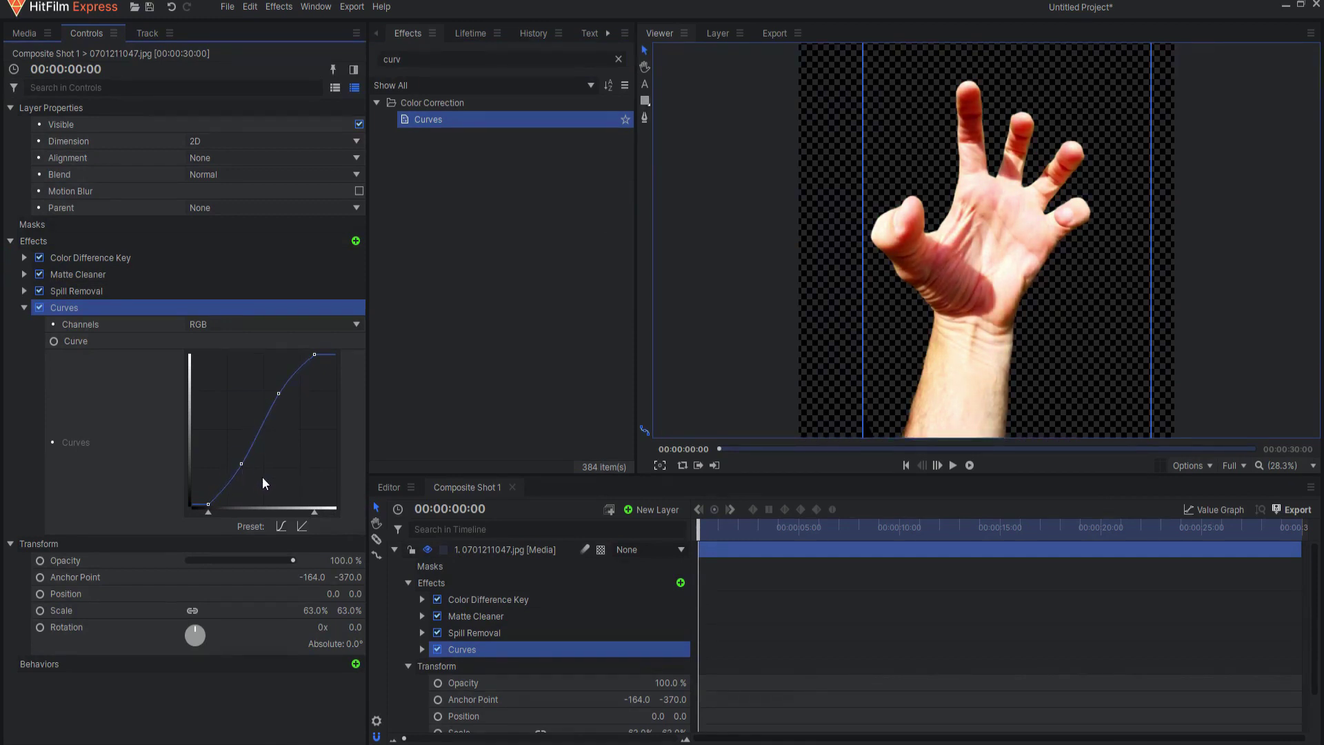
pyautogui.click(24, 307)
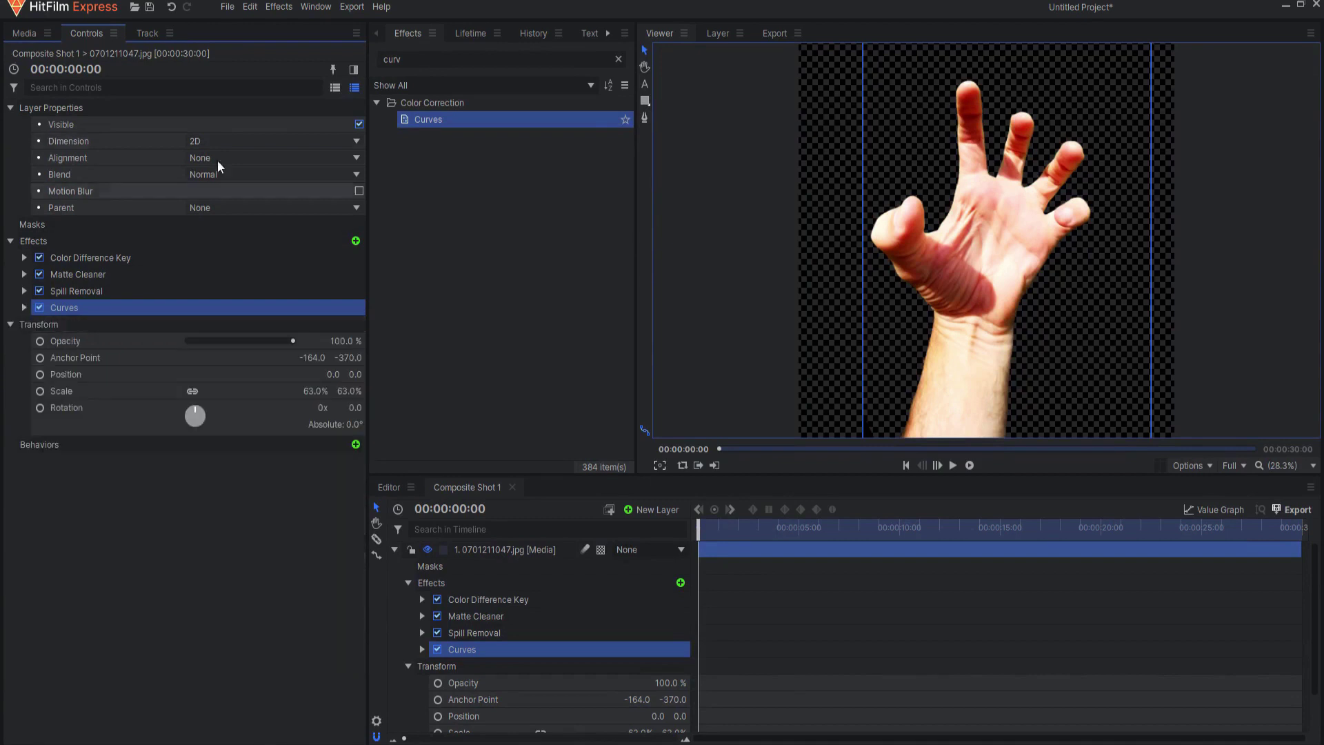
pyautogui.doubleClick(421, 61)
# Add Hue, Saturation & Lightness at Saturation −100 and place it above Curves
pyautogui.write('hue')
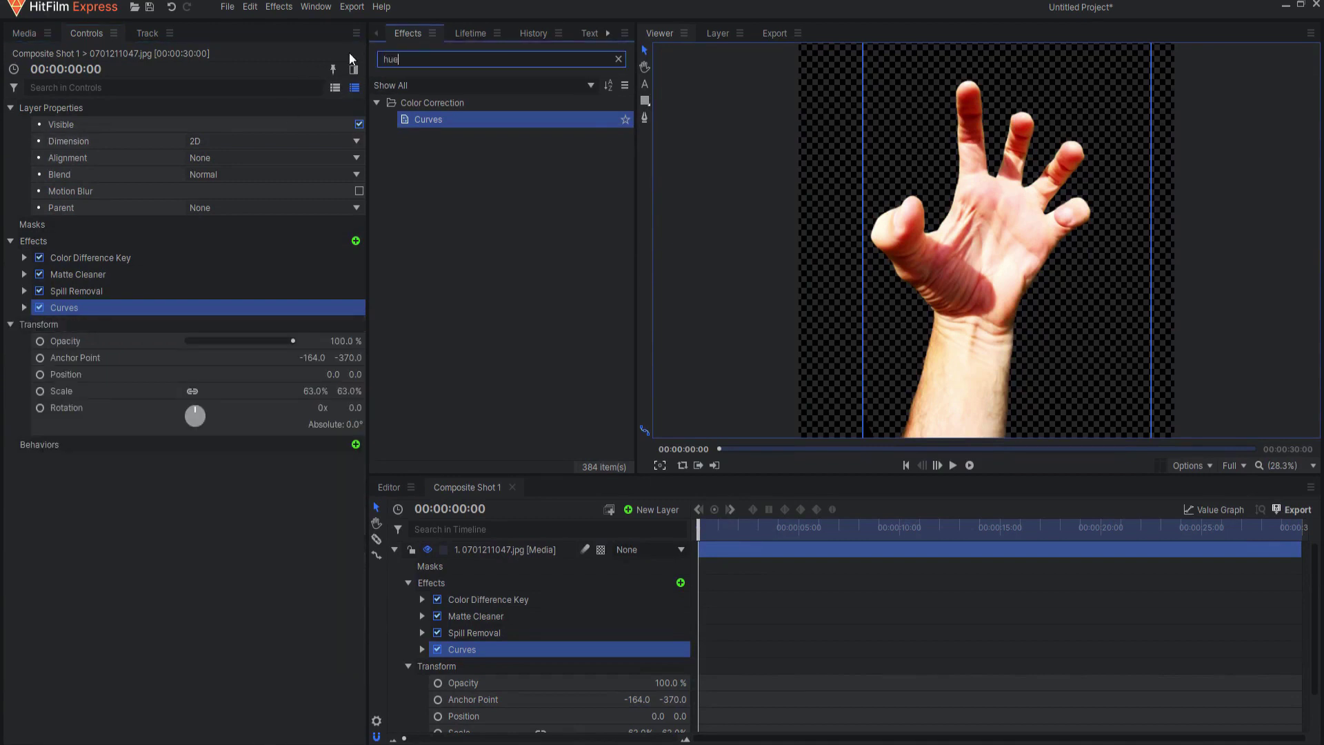
pyautogui.click(460, 120)
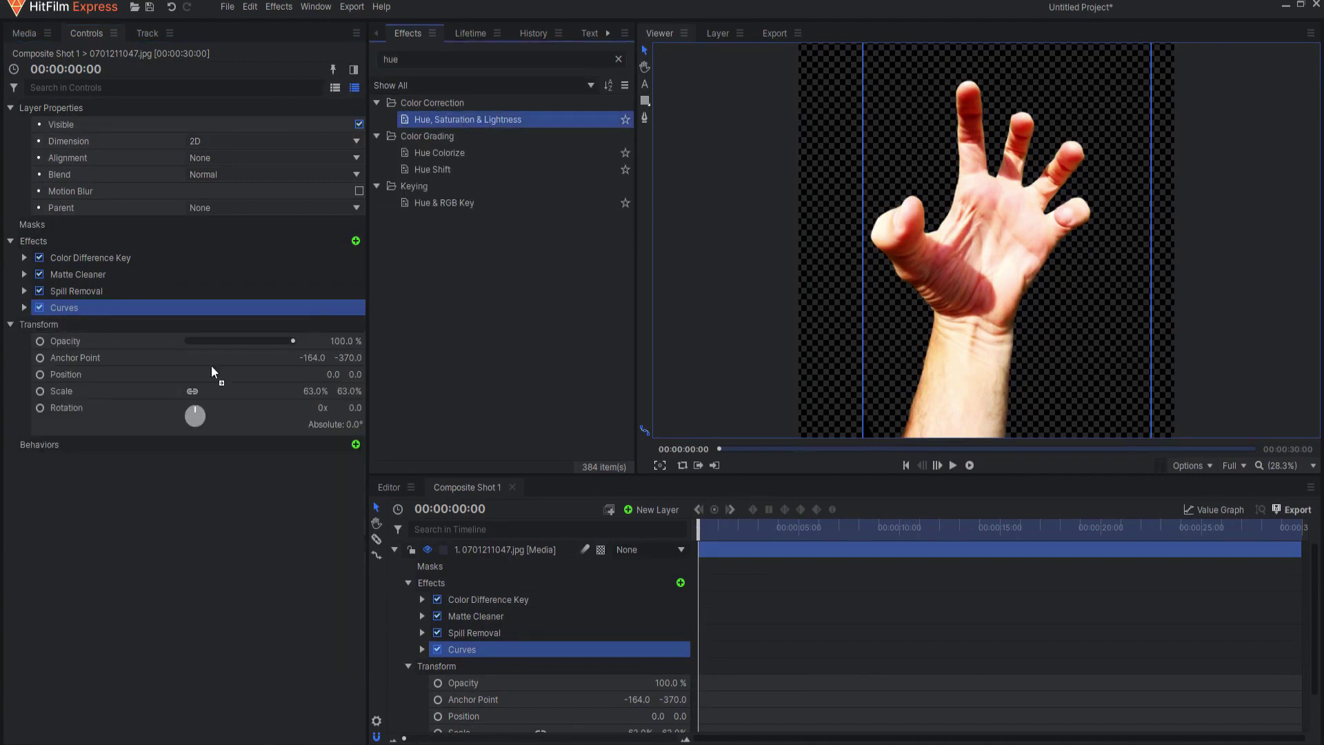
pyautogui.moveTo(87, 326); pyautogui.dragTo(41, 324)
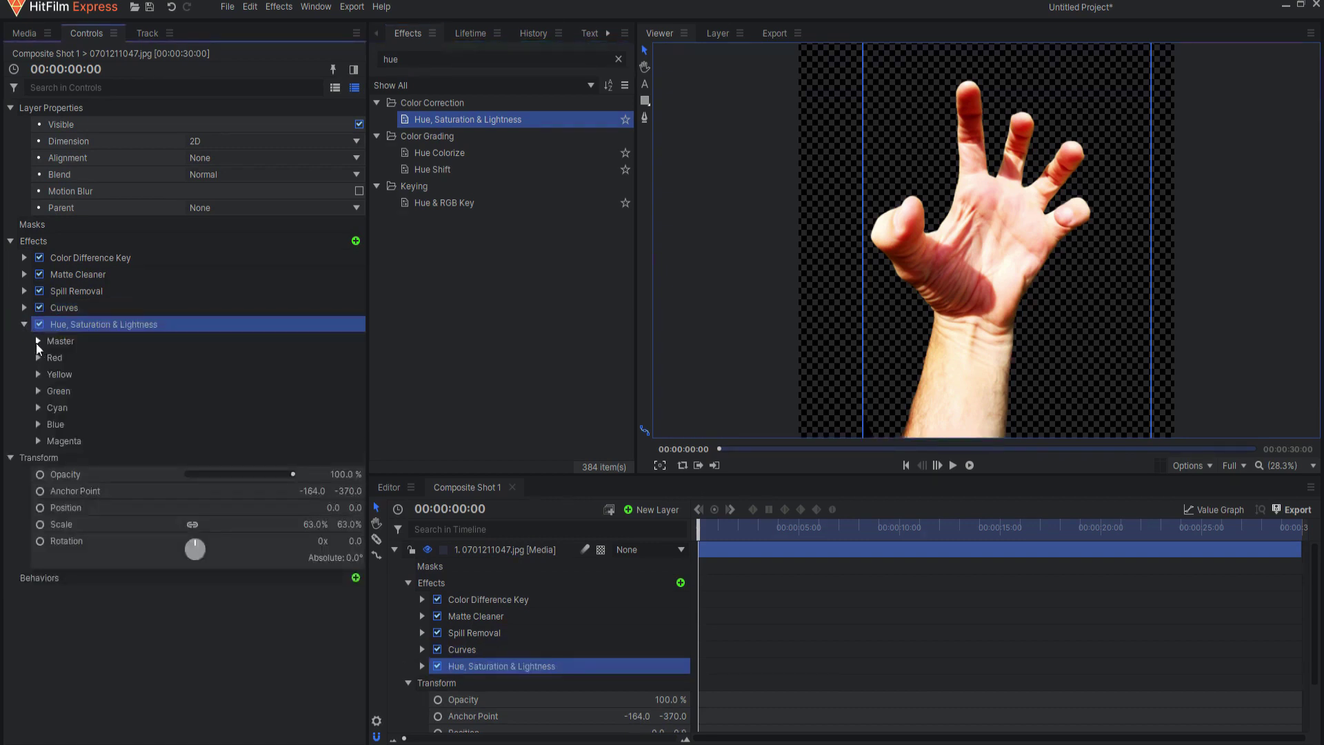
pyautogui.click(38, 342)
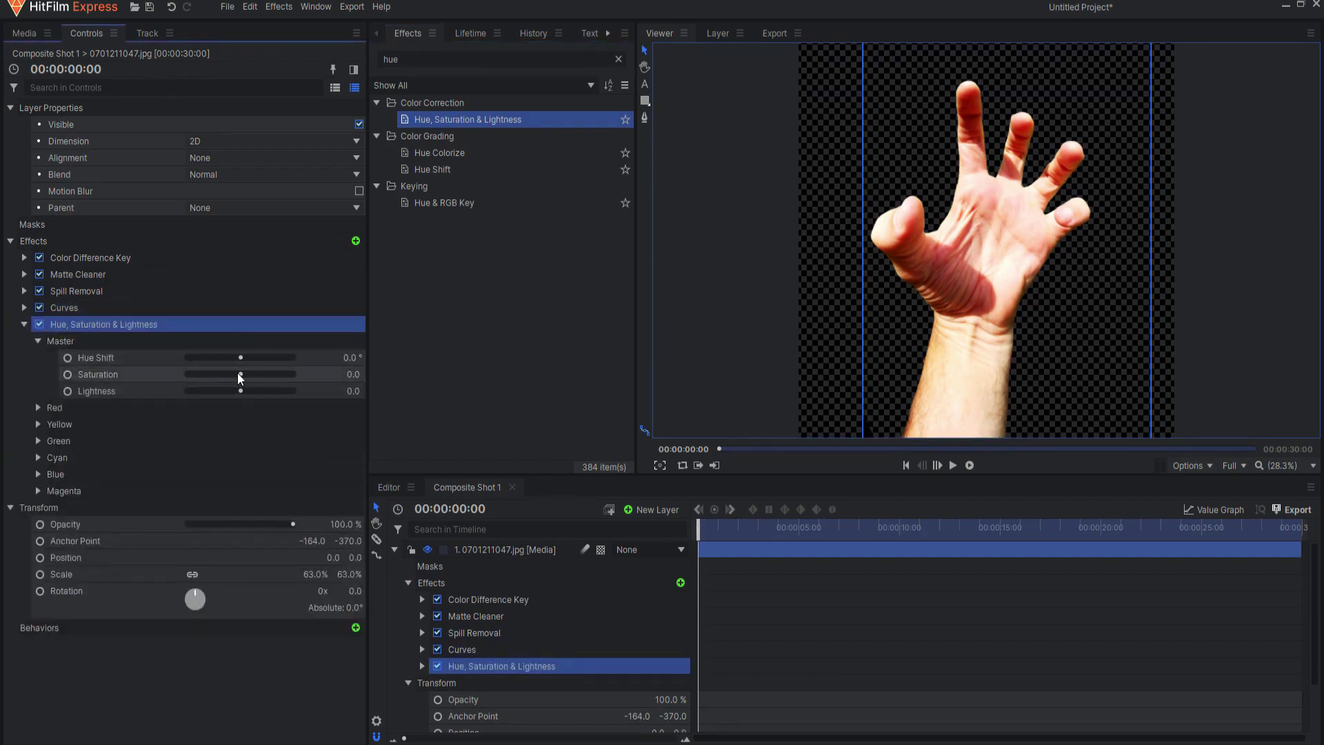
pyautogui.moveTo(240, 376); pyautogui.dragTo(138, 374)
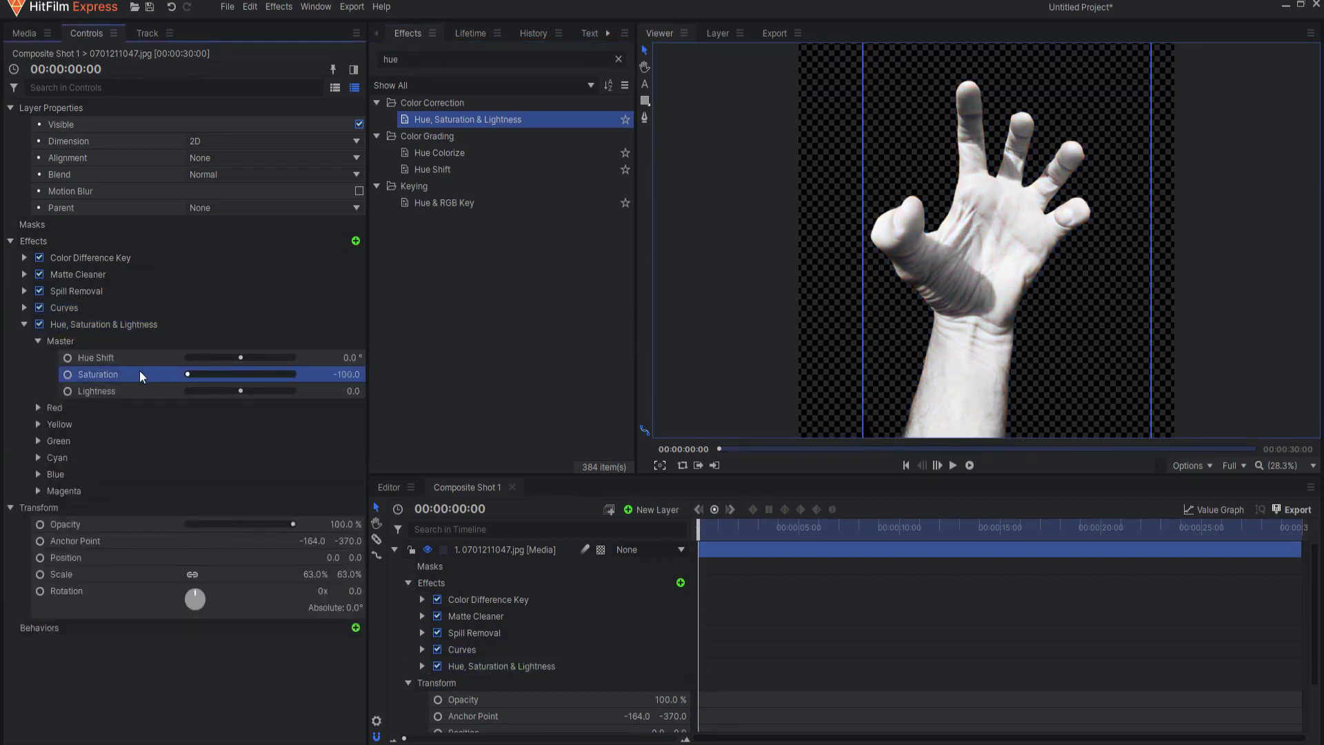
pyautogui.click(24, 324)
pyautogui.moveTo(78, 327); pyautogui.dragTo(78, 311)
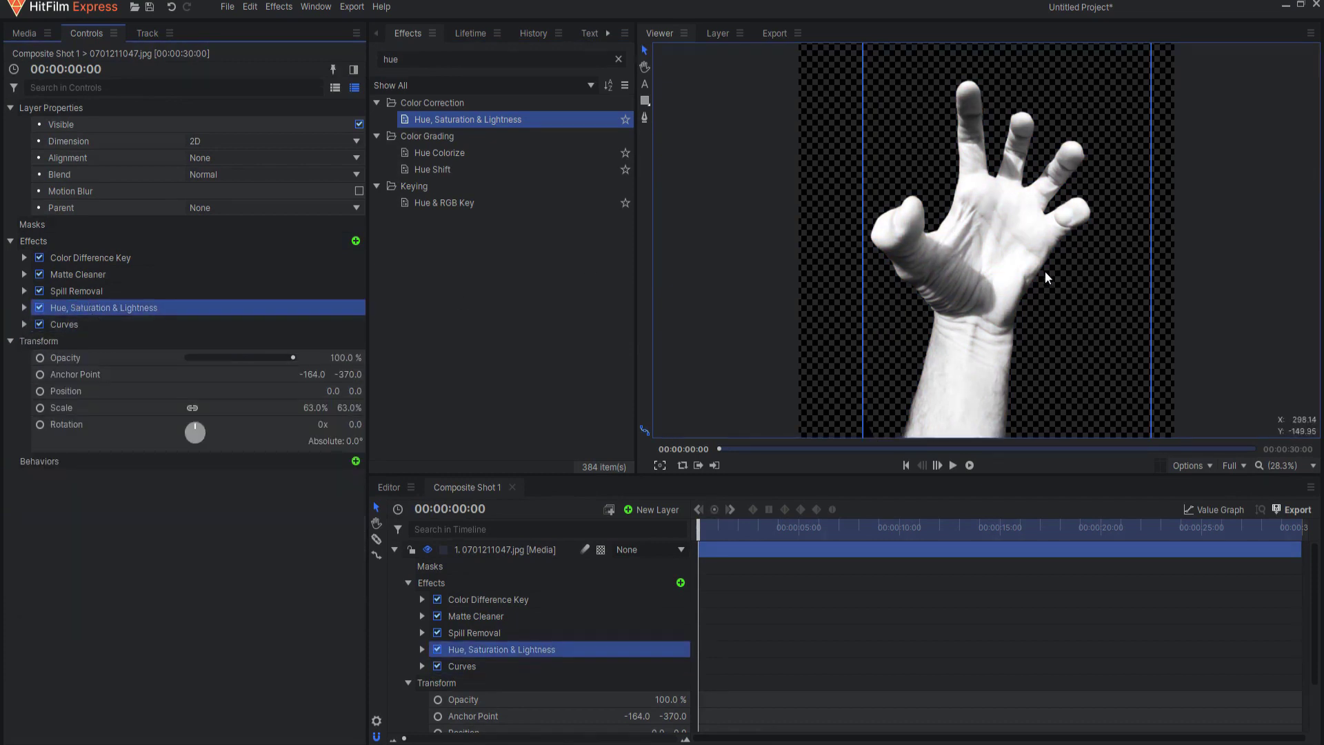
pyautogui.doubleClick(390, 59)
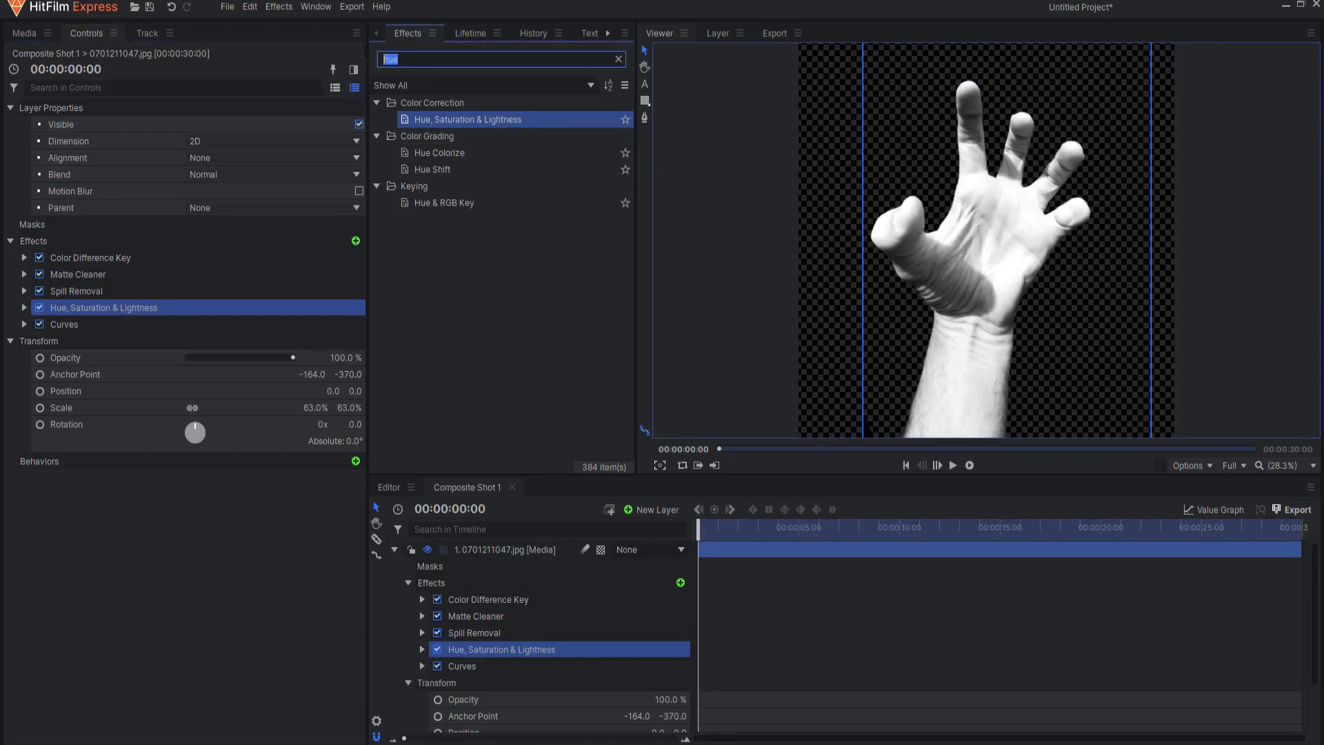
# Add a Threshold effect to the hand layer and lower it to about 26%
pyautogui.write('thres')
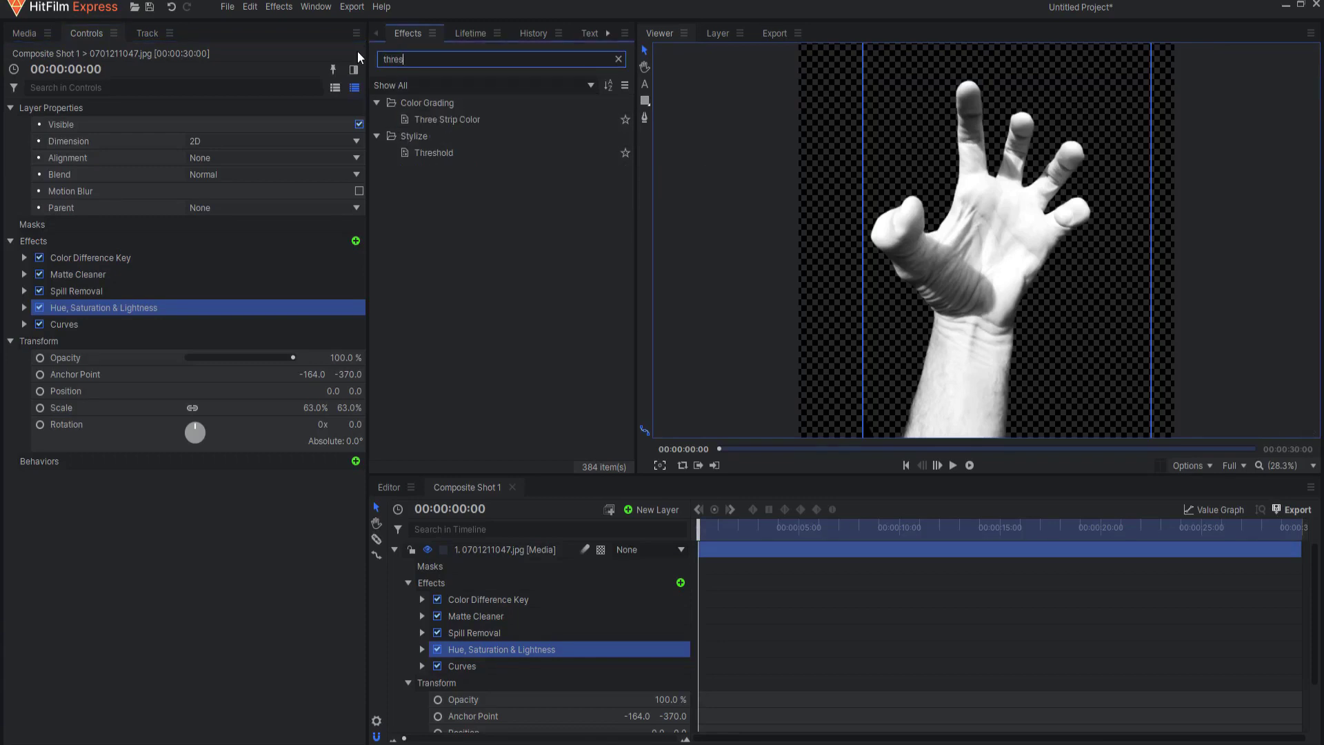
pyautogui.moveTo(446, 123); pyautogui.dragTo(78, 345)
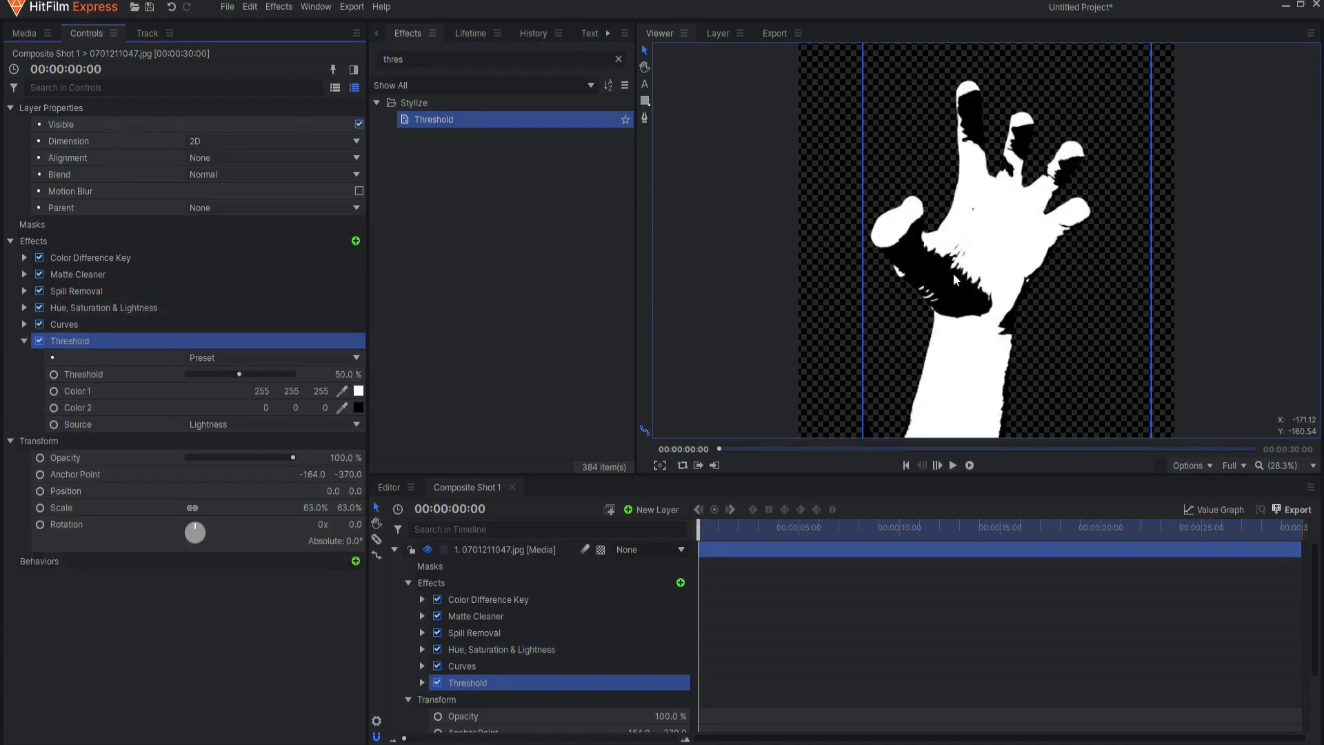
pyautogui.moveTo(348, 374)
pyautogui.mouseDown()
pyautogui.moveTo(365, 374)
pyautogui.moveTo(297, 373)
pyautogui.moveTo(469, 374)
pyautogui.moveTo(343, 374)
pyautogui.mouseUp()
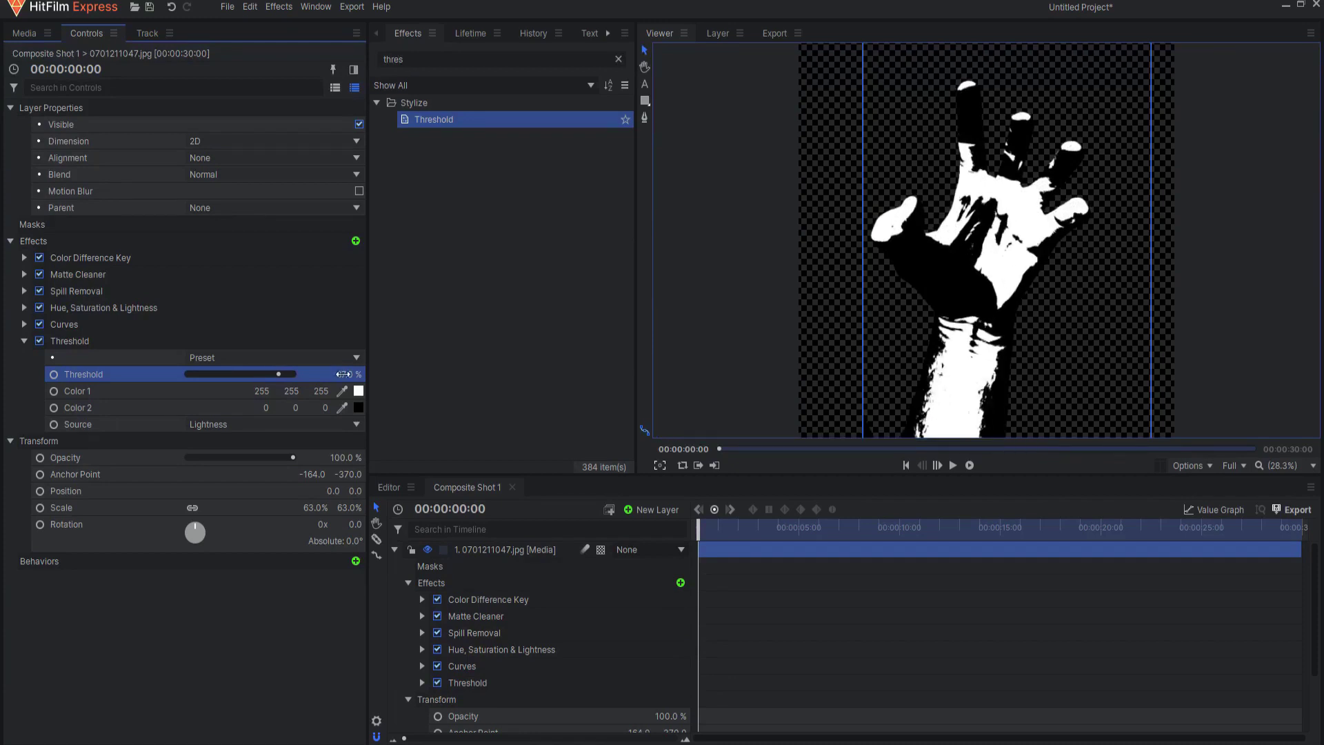
pyautogui.click(24, 341)
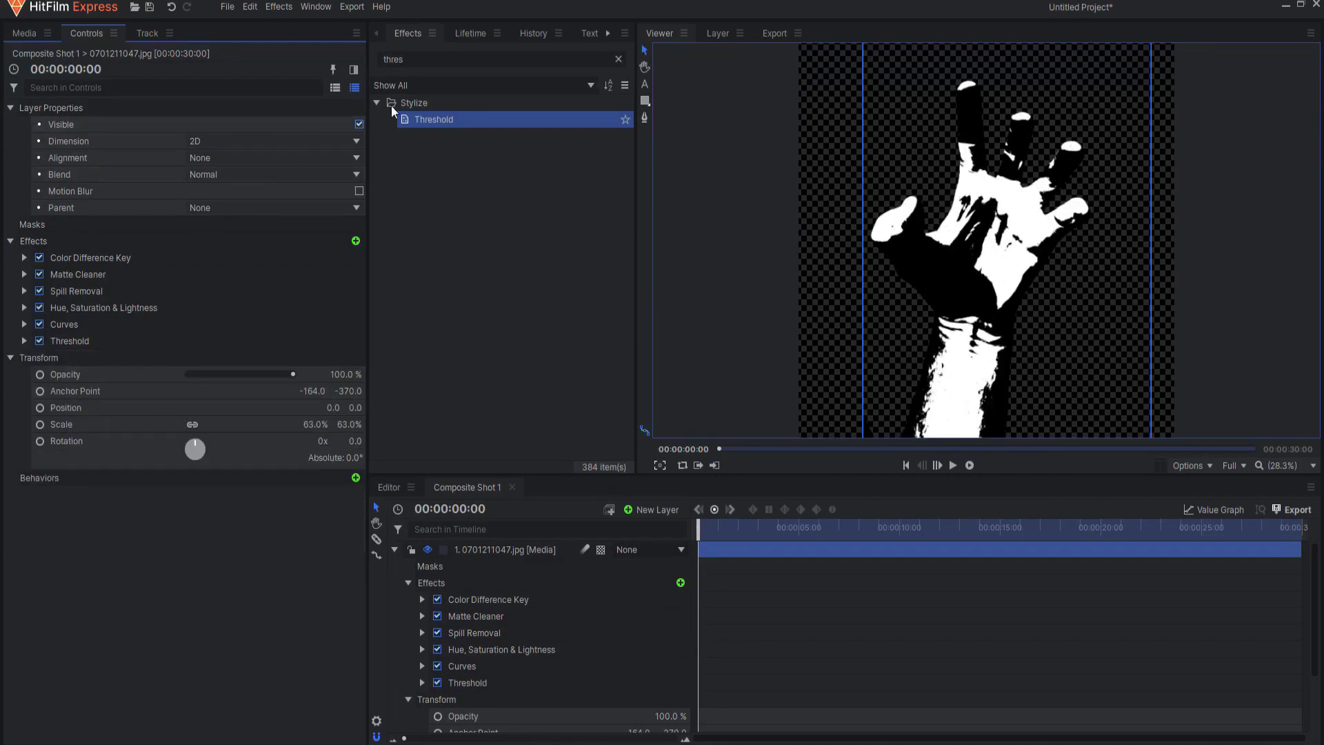
# Apply an Invert effect to the hand layer
pyautogui.click(447, 61)
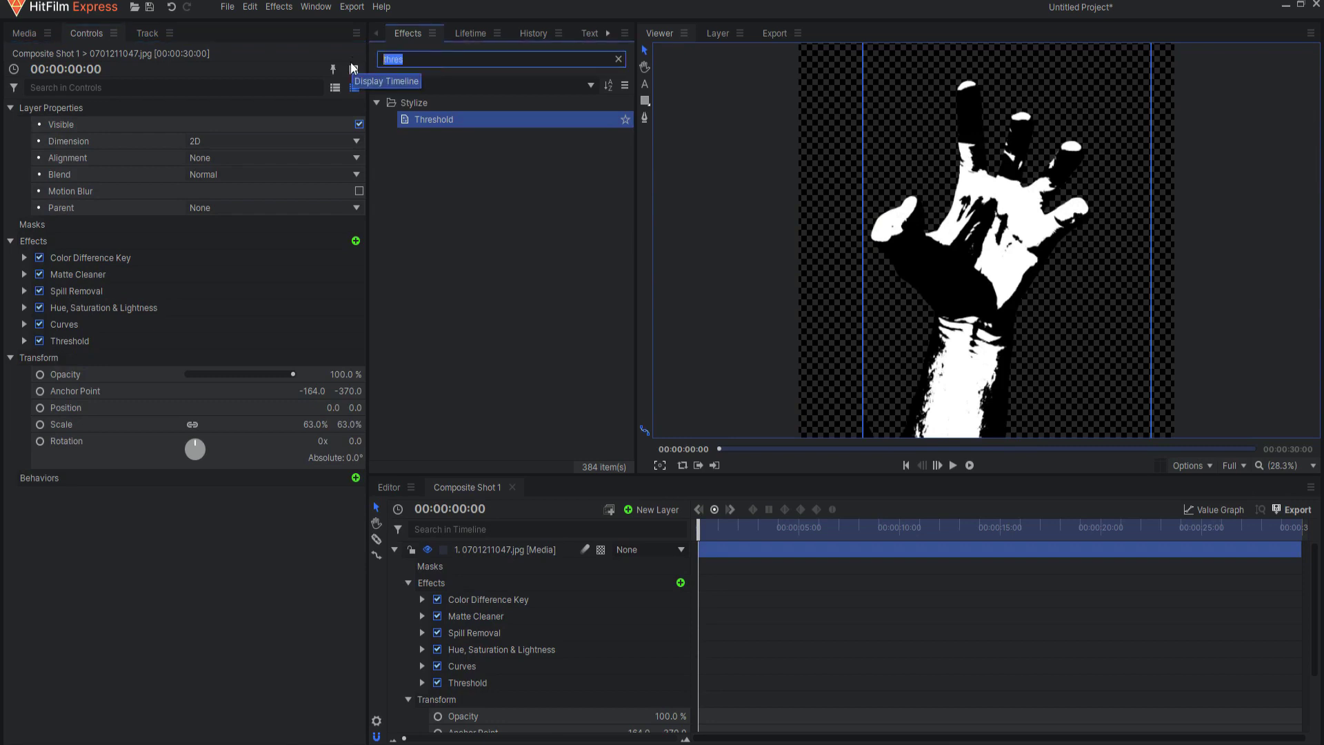
pyautogui.write('inve')
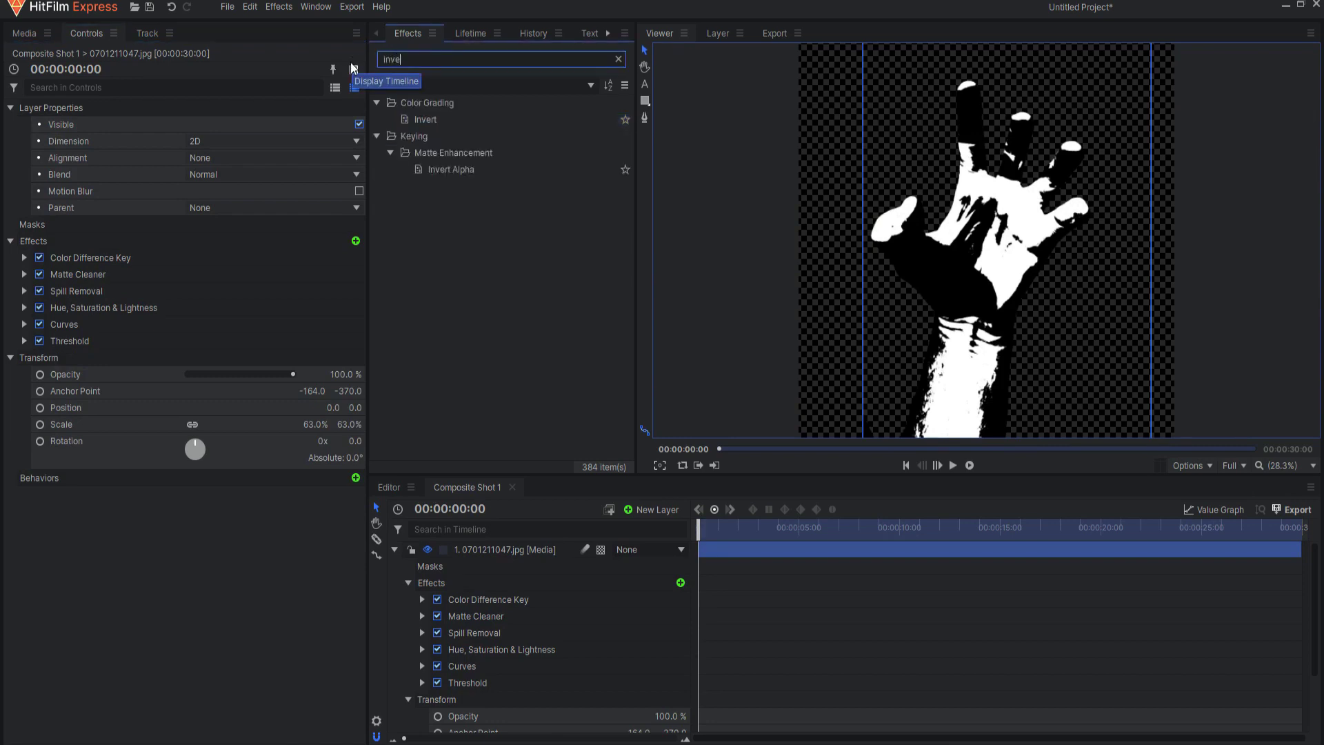
pyautogui.click(427, 121)
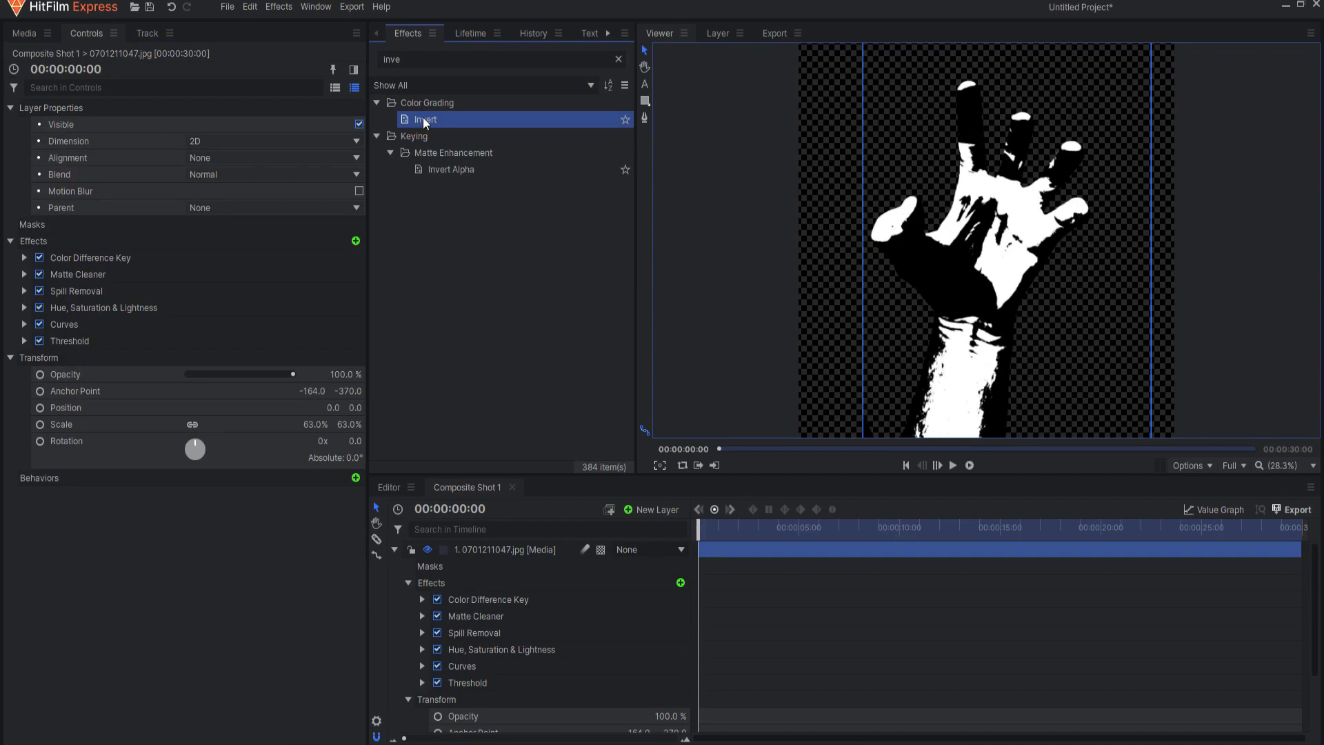
pyautogui.moveTo(426, 123); pyautogui.dragTo(743, 229)
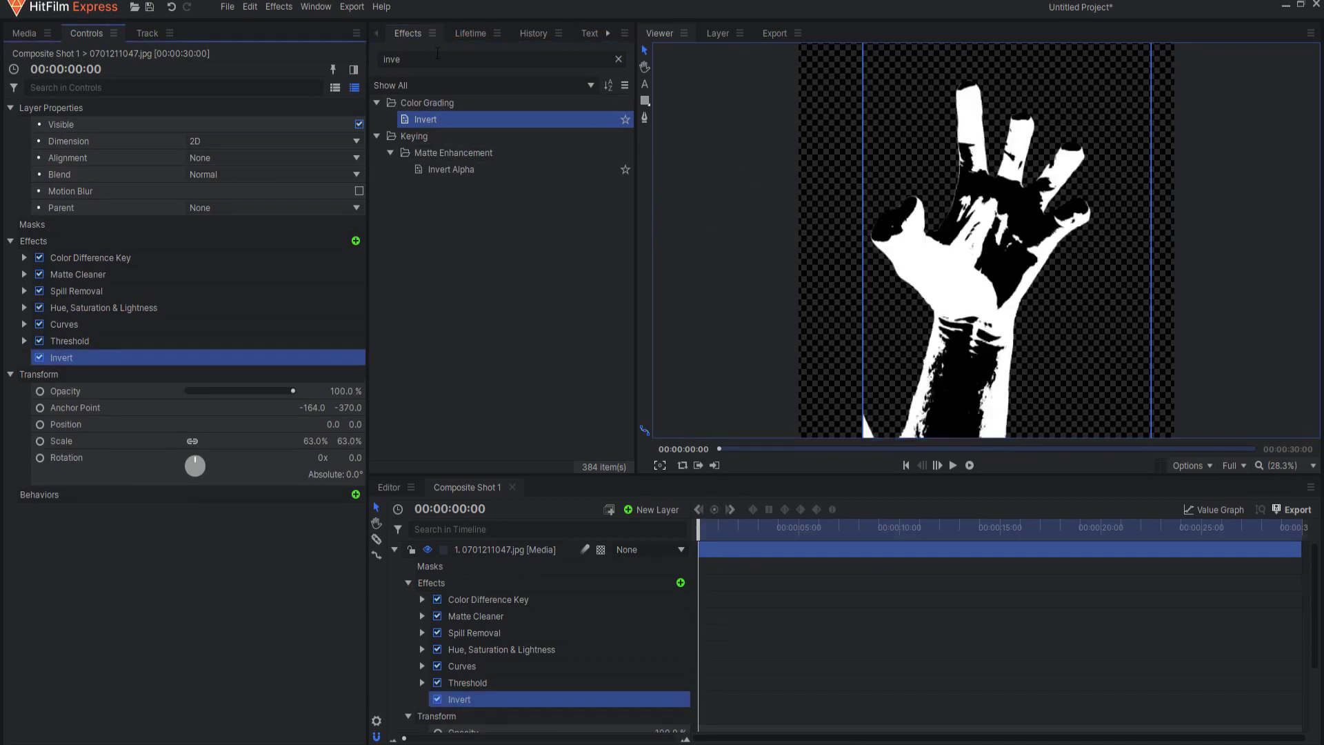
# Apply a Demult effect to the hand layer
pyautogui.click(376, 62)
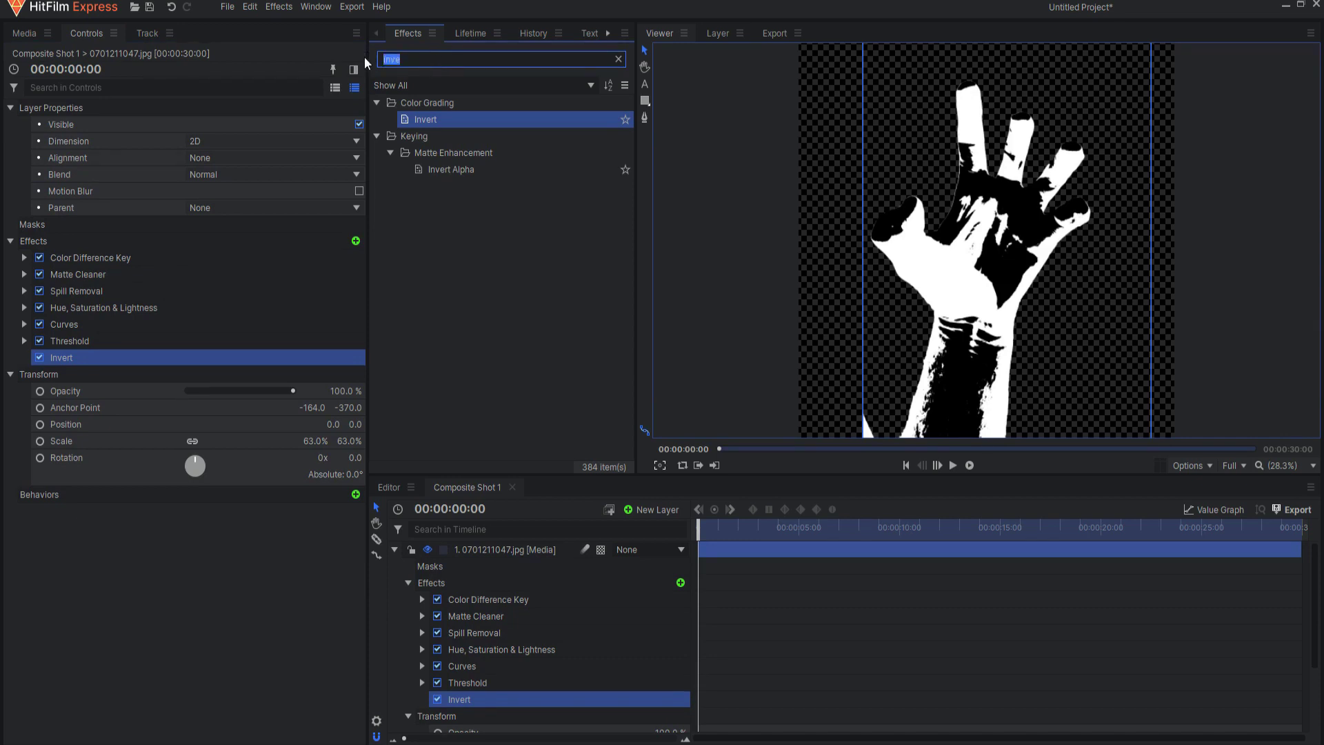
pyautogui.write('dem')
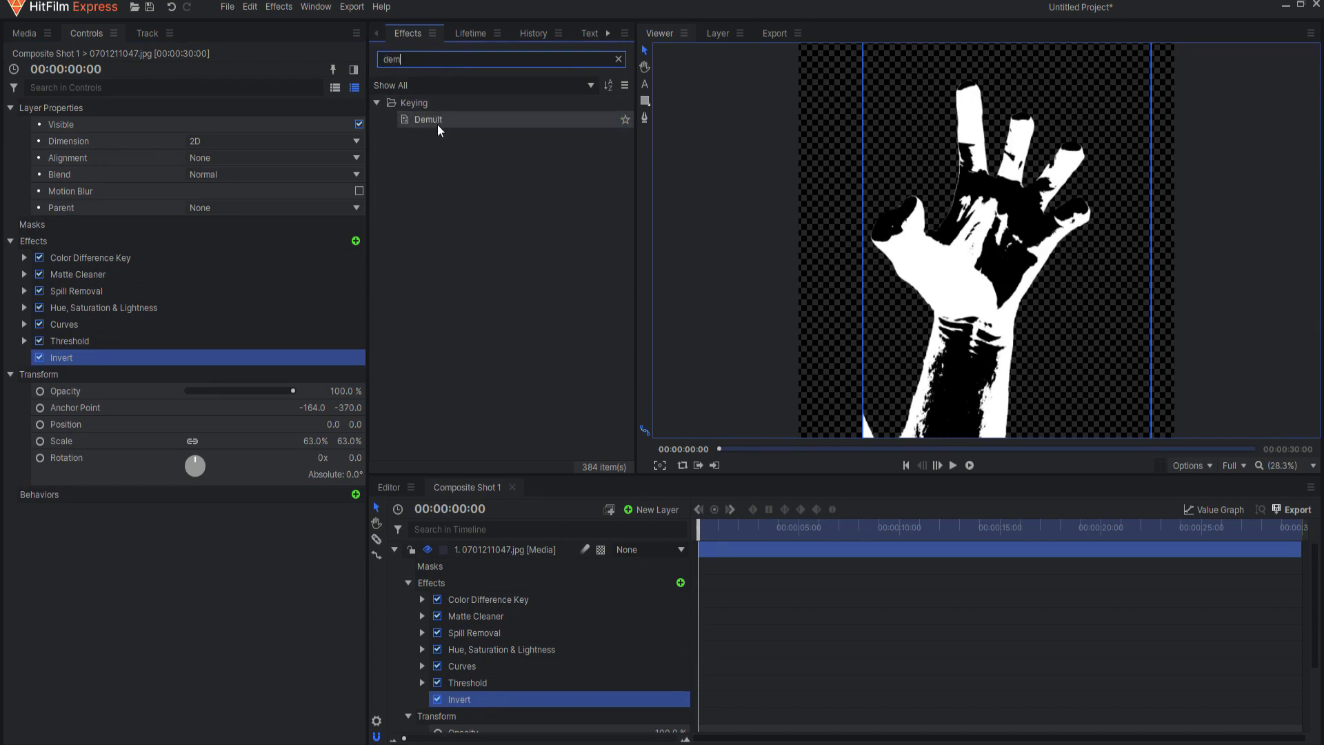
pyautogui.click(437, 122)
pyautogui.moveTo(437, 121); pyautogui.dragTo(897, 224)
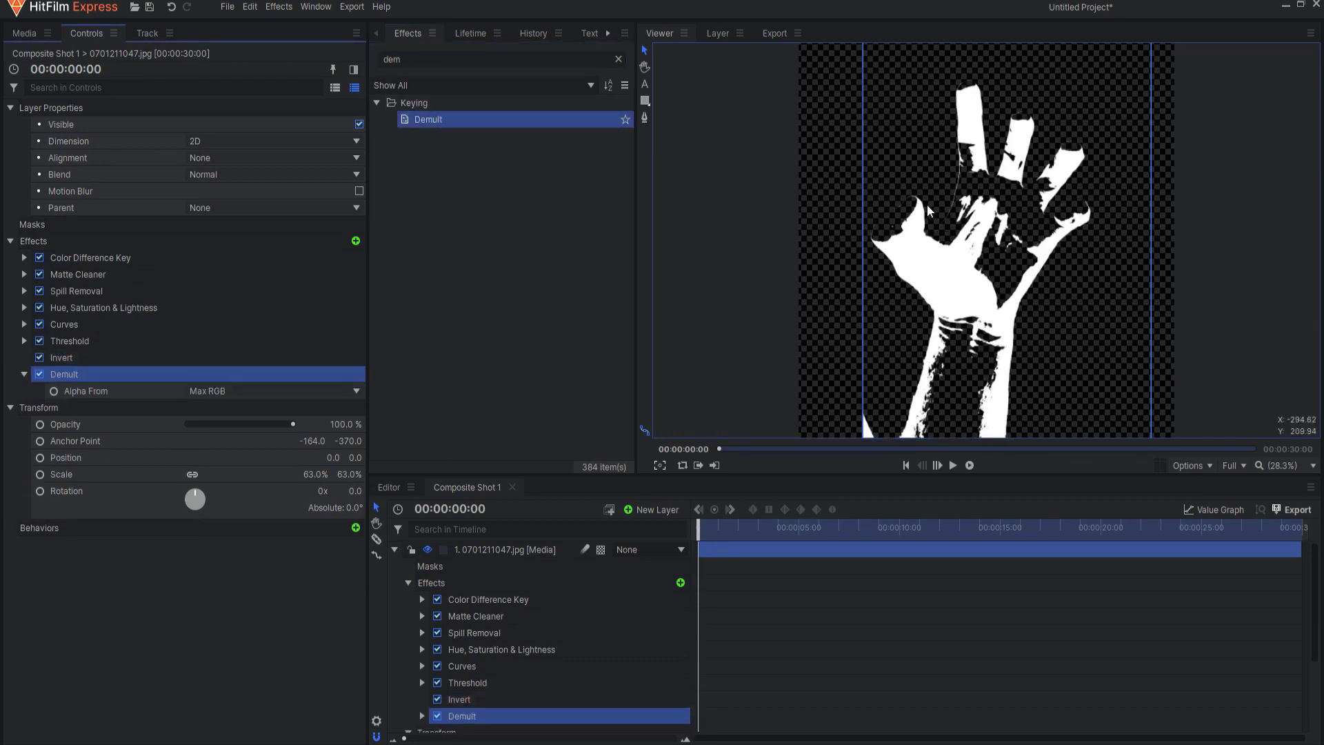
# Add a second Invert effect below Demult and collapse the layer's effects
pyautogui.click(433, 61)
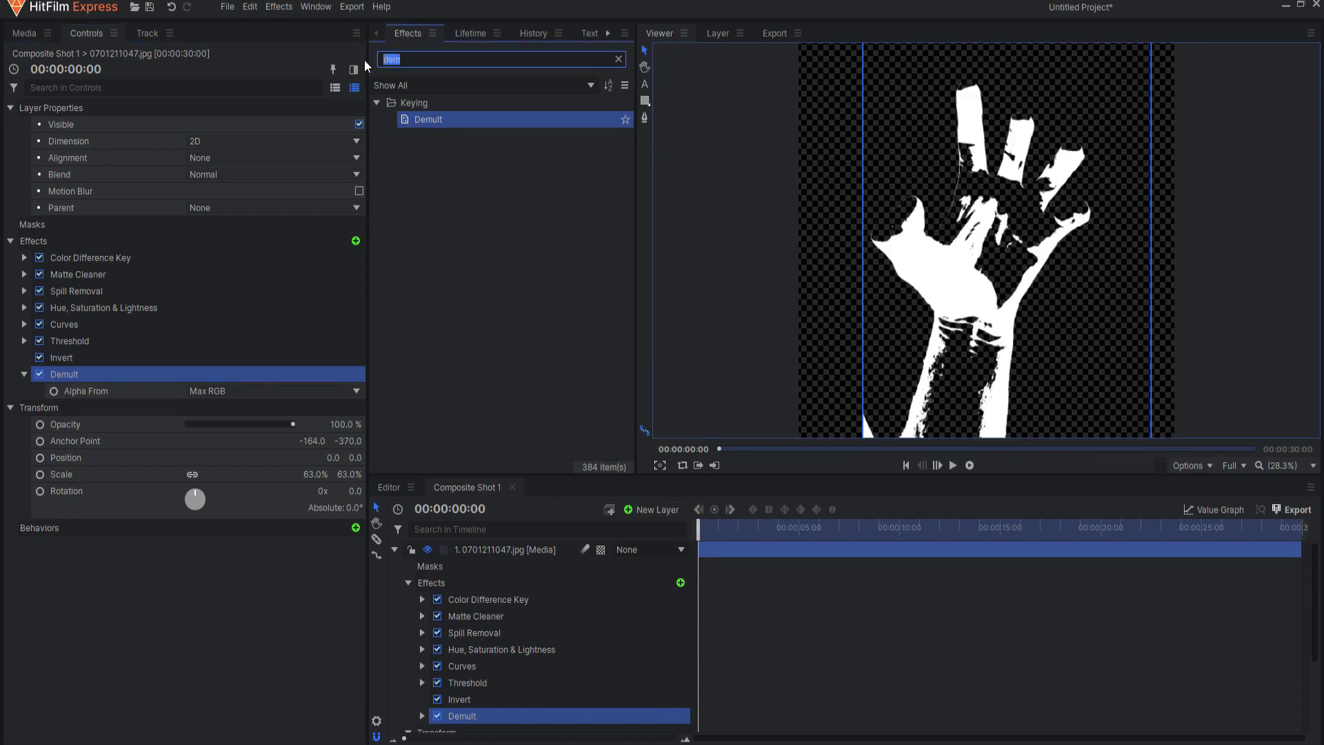
pyautogui.write('in')
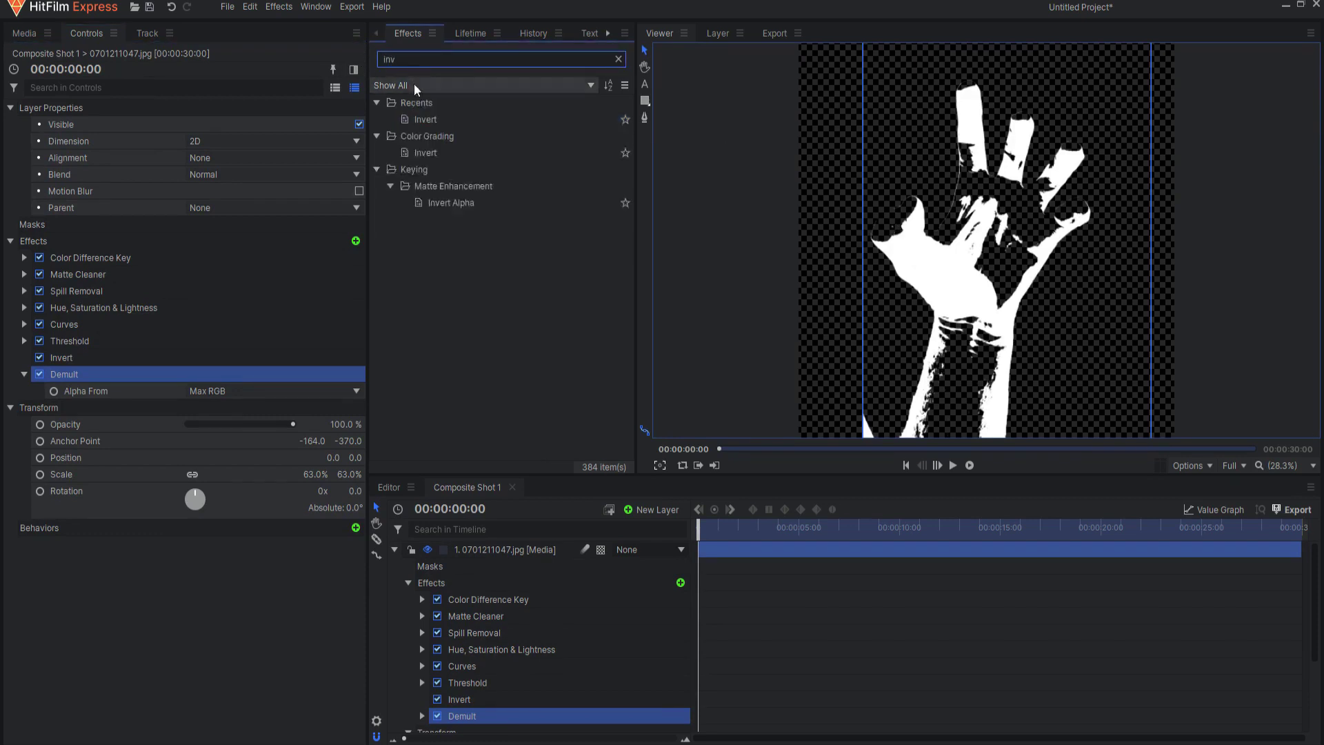
pyautogui.write('v')
pyautogui.doubleClick(435, 121)
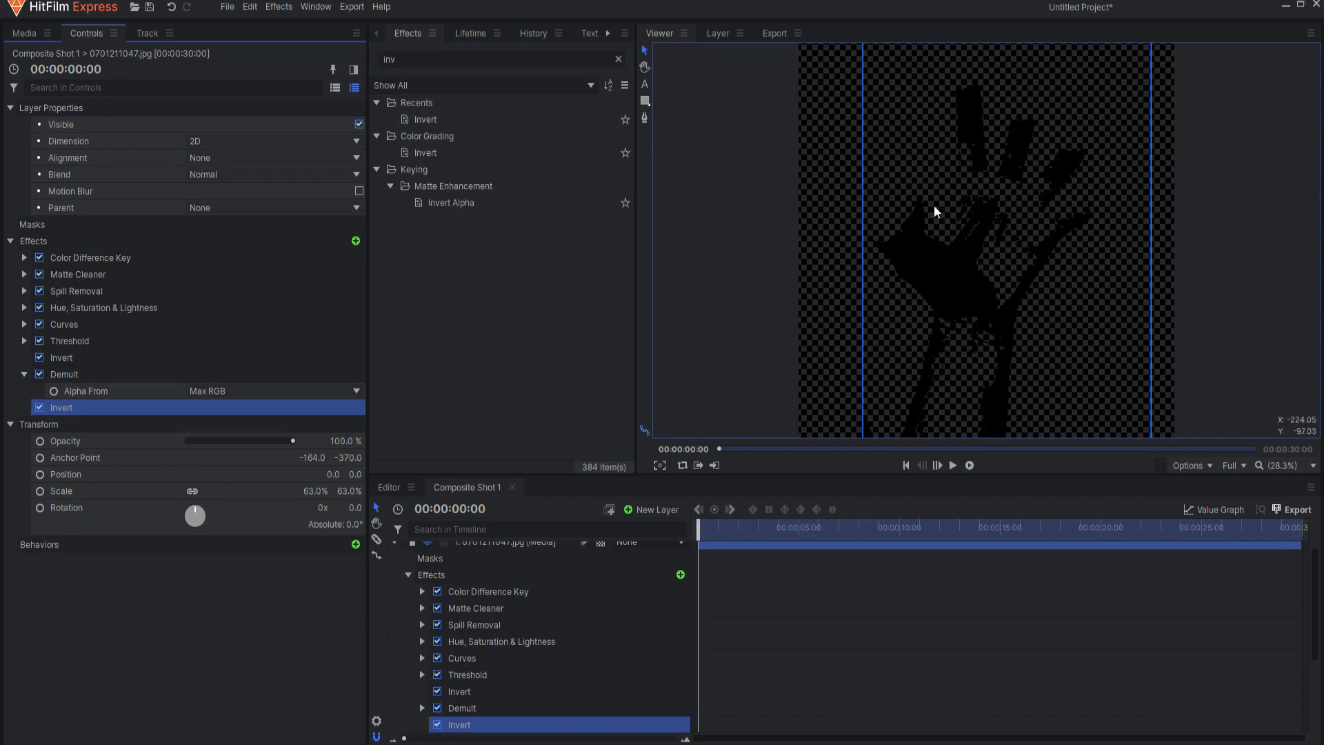
pyautogui.scroll(1, 391, 552)
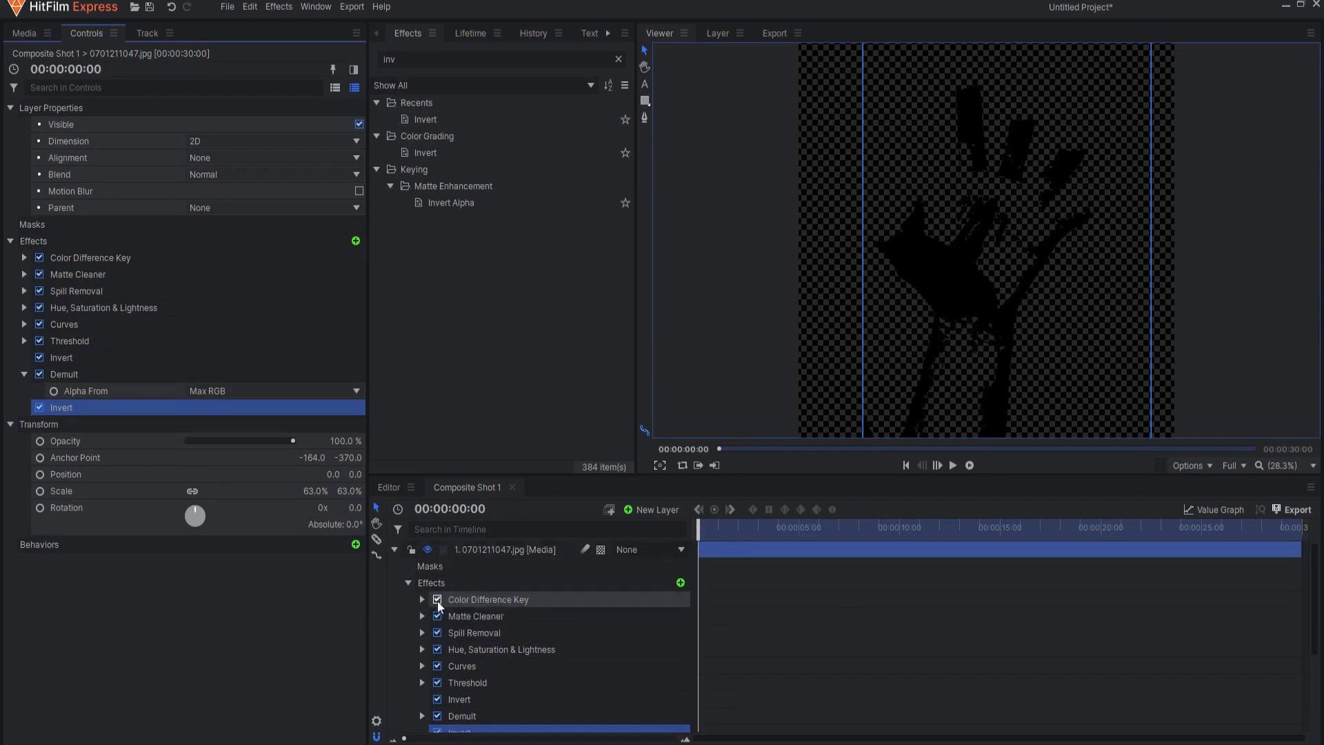
pyautogui.click(394, 549)
# Create a white plane layer and move it beneath the hand layer
pyautogui.click(661, 513)
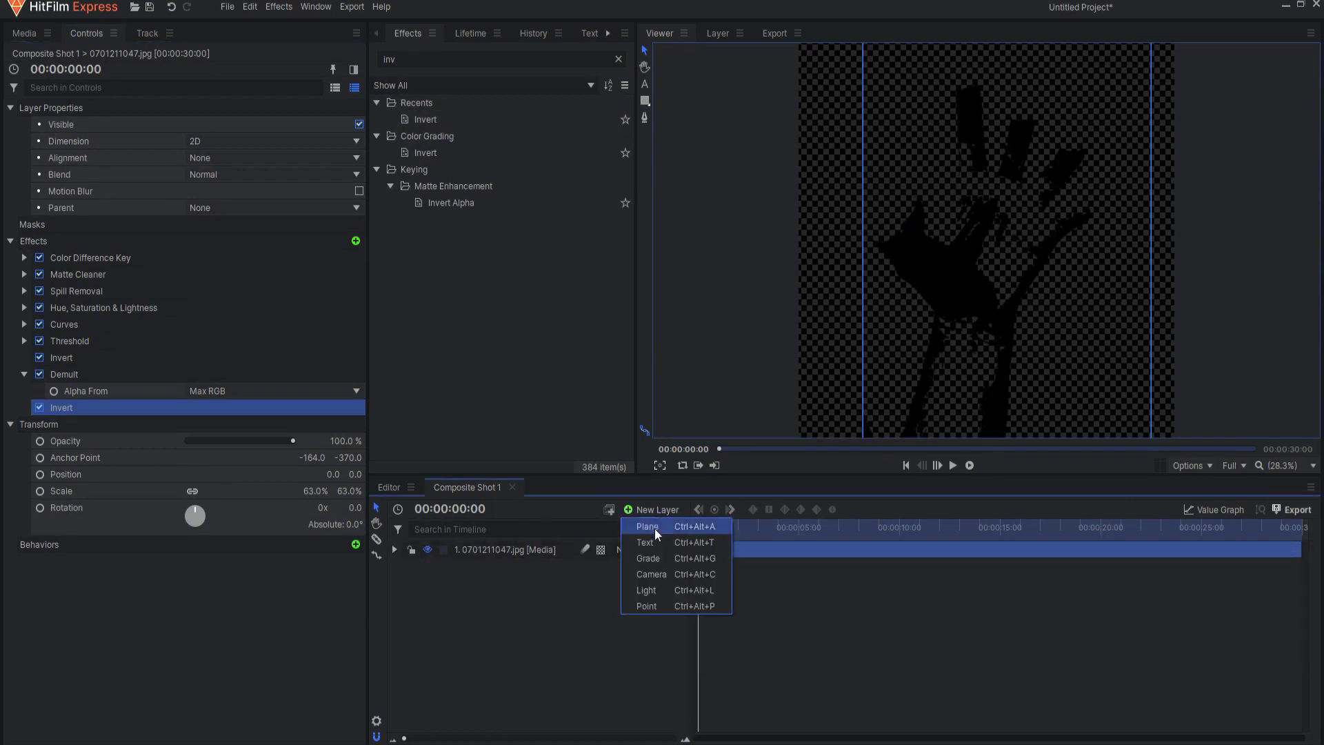
pyautogui.click(654, 528)
pyautogui.click(710, 413)
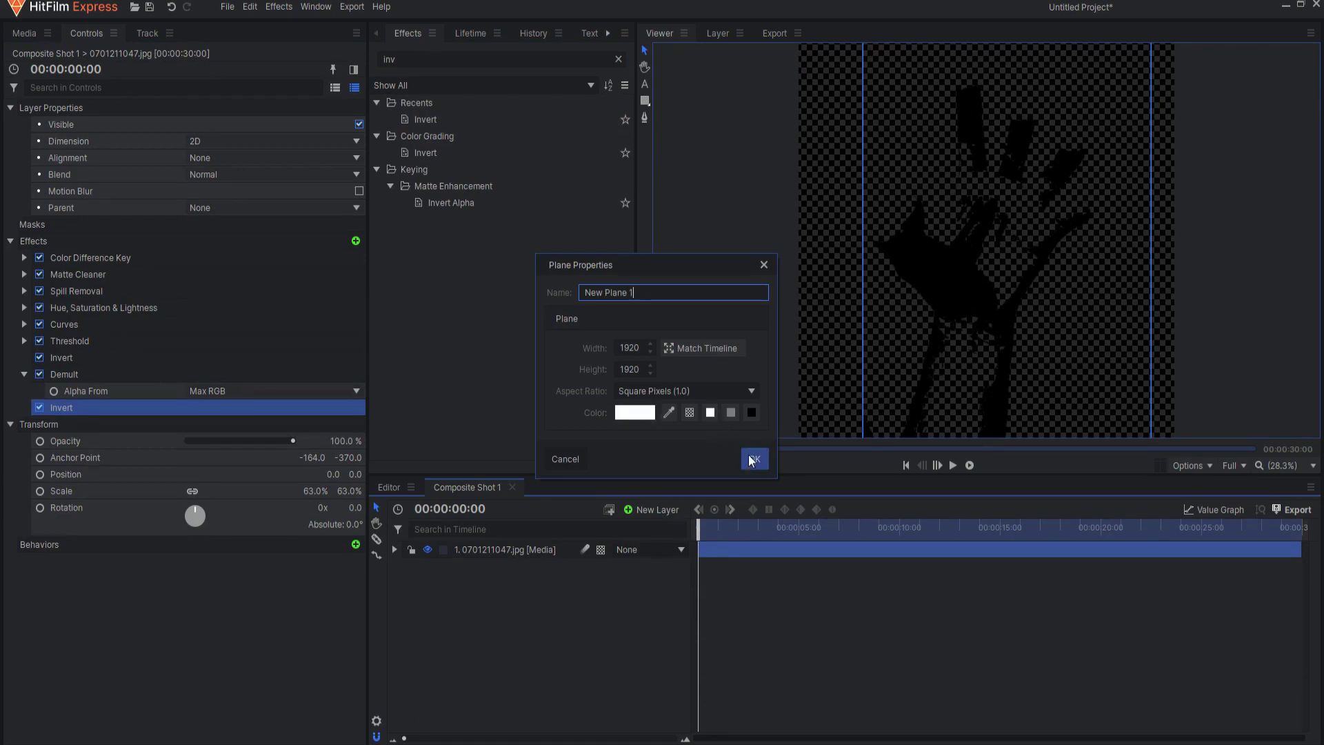
pyautogui.click(754, 459)
pyautogui.moveTo(508, 593); pyautogui.dragTo(510, 587)
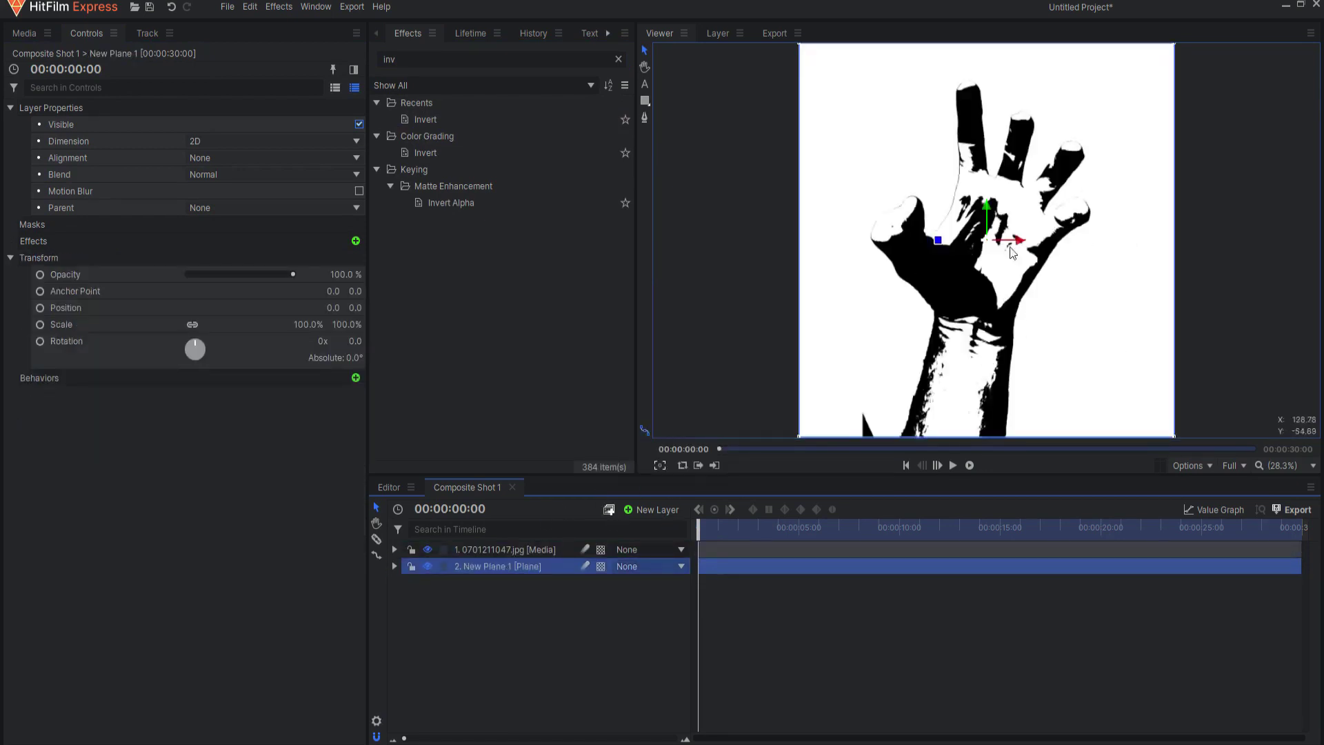
pyautogui.click(454, 700)
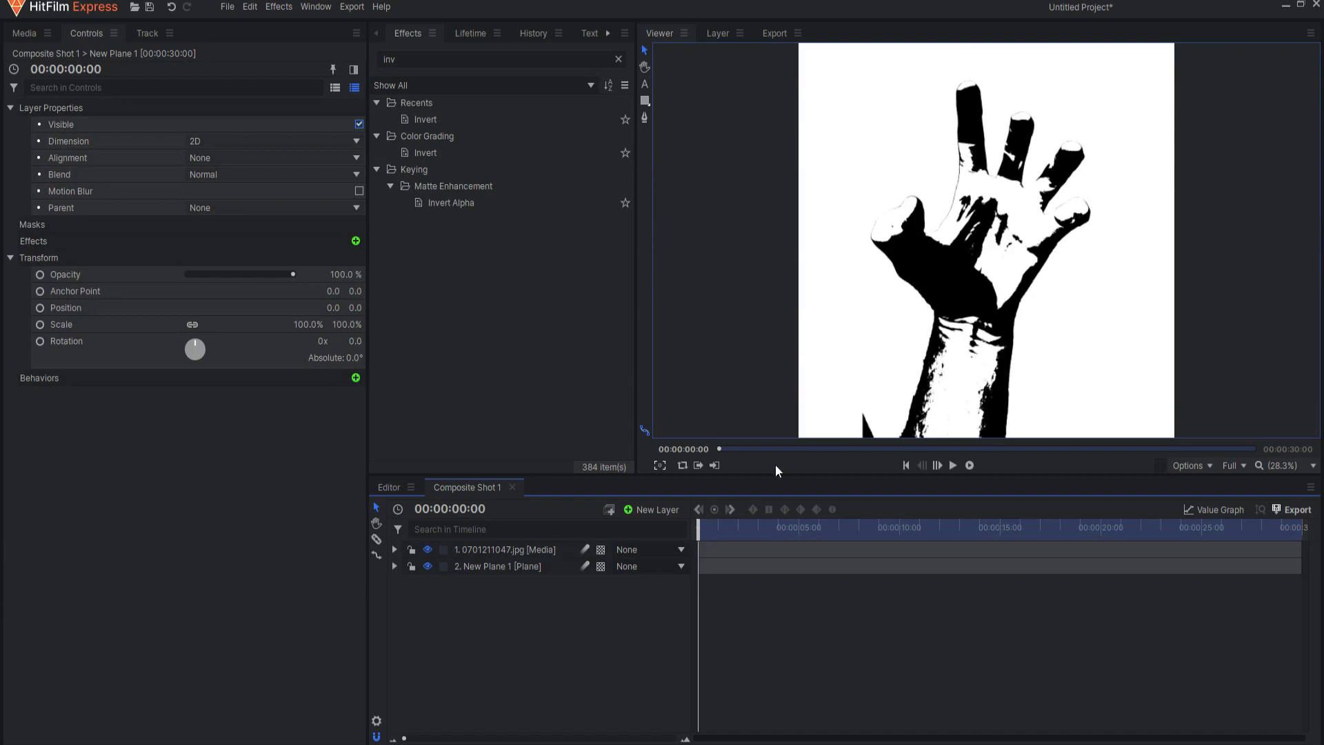
pyautogui.click(651, 511)
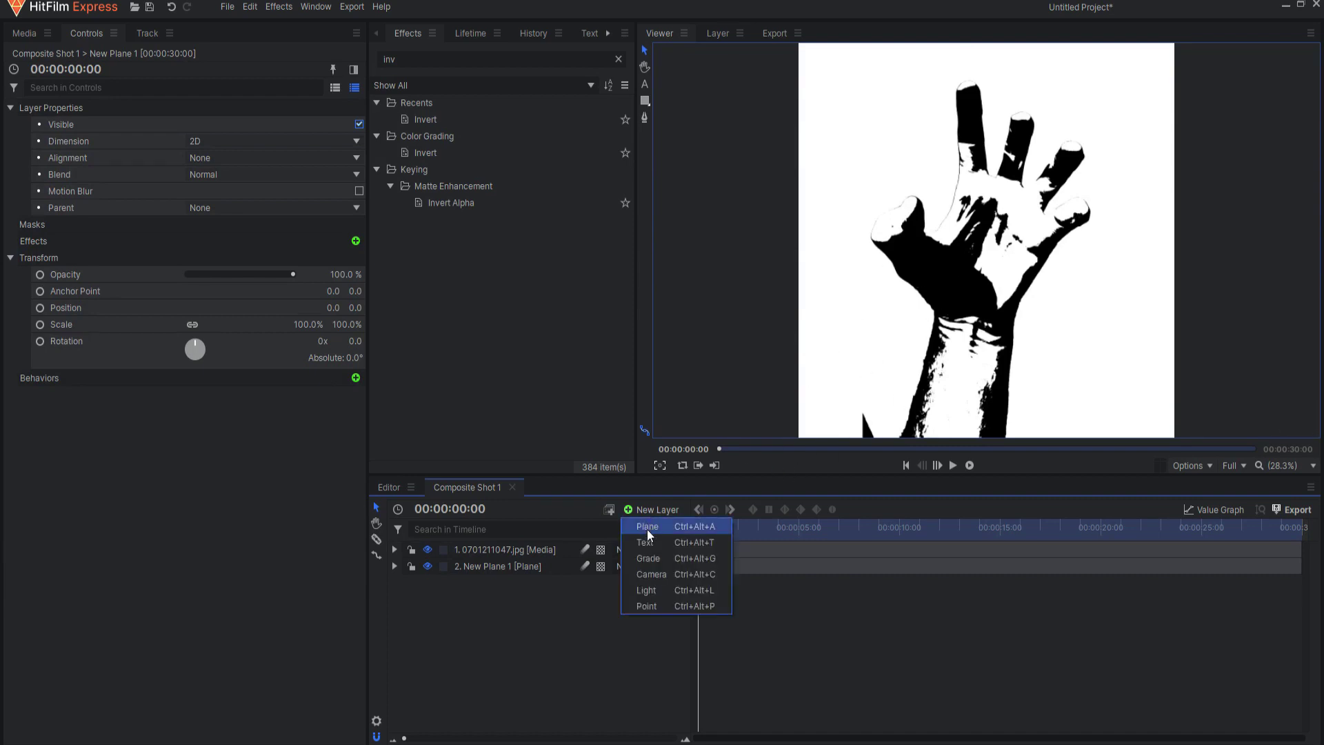
# Create a black plane layer and add a full-frame ellipse mask to it
pyautogui.click(648, 533)
pyautogui.click(751, 413)
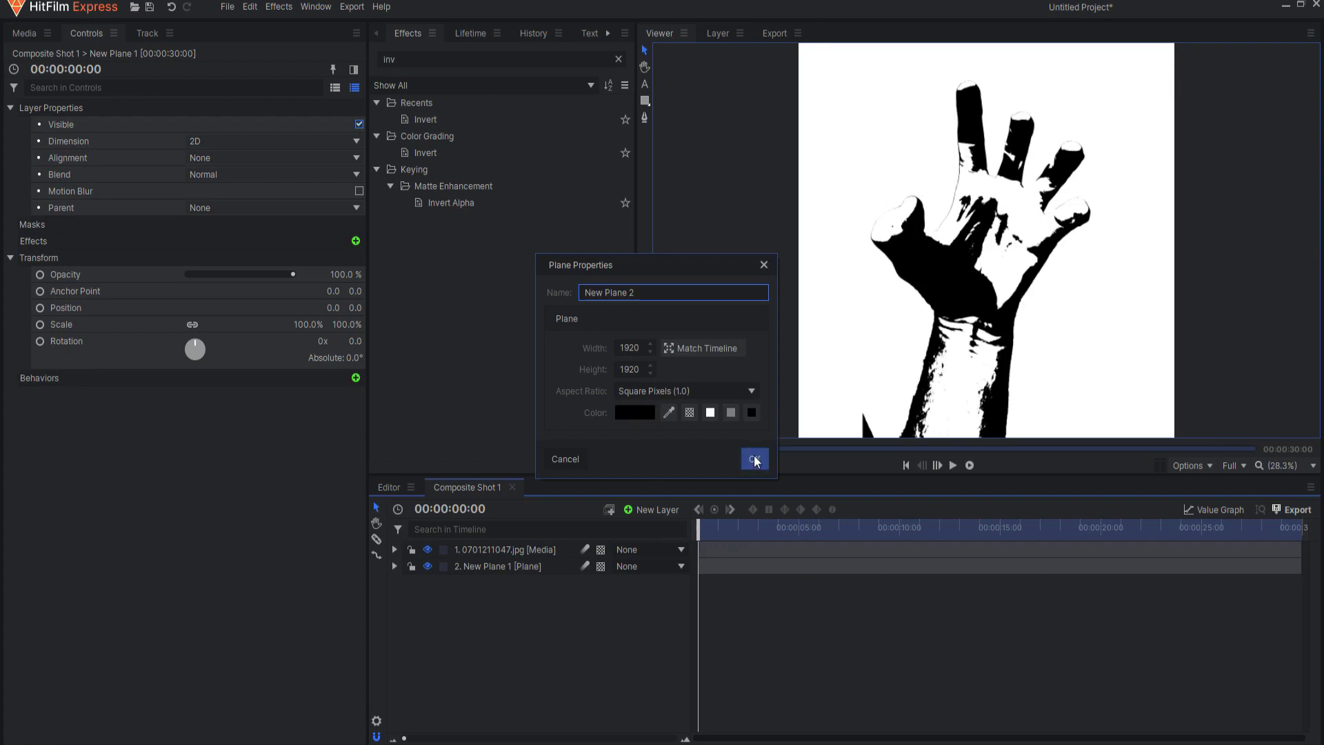
pyautogui.click(755, 460)
pyautogui.click(645, 101)
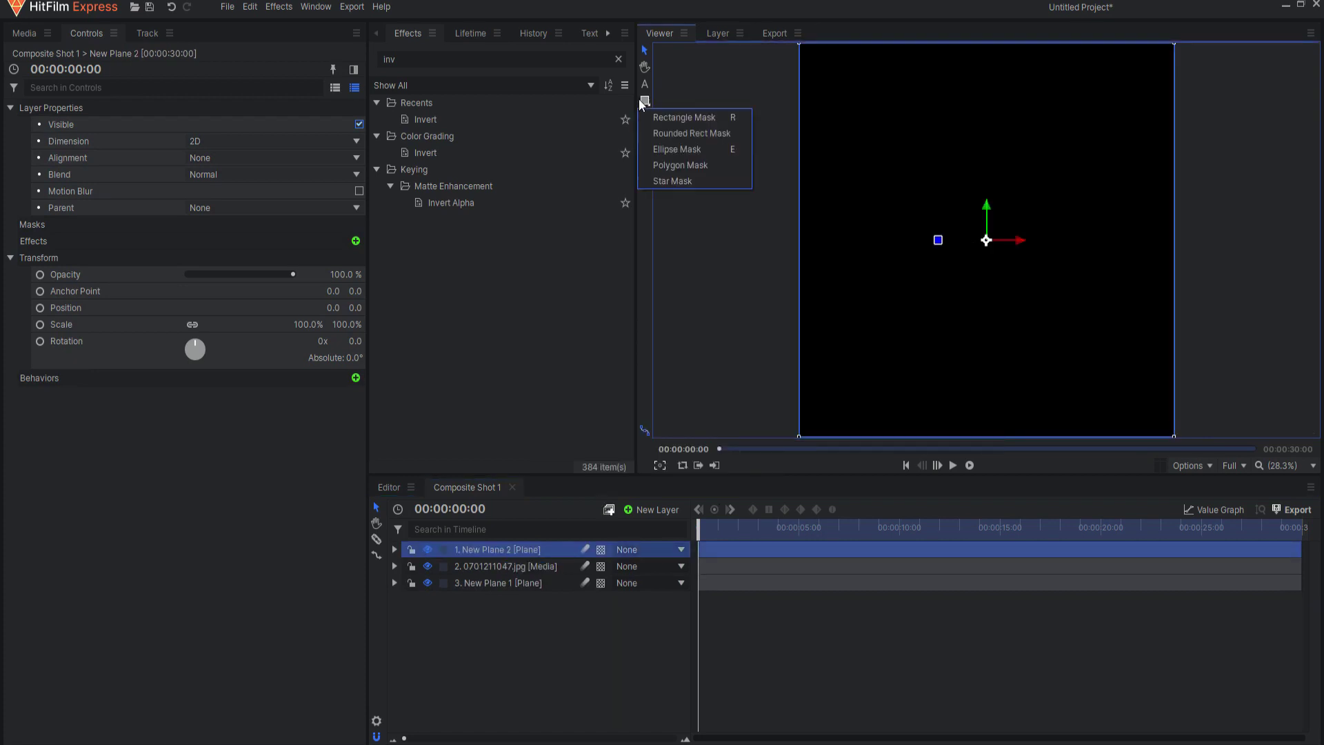
pyautogui.click(666, 152)
pyautogui.doubleClick(645, 102)
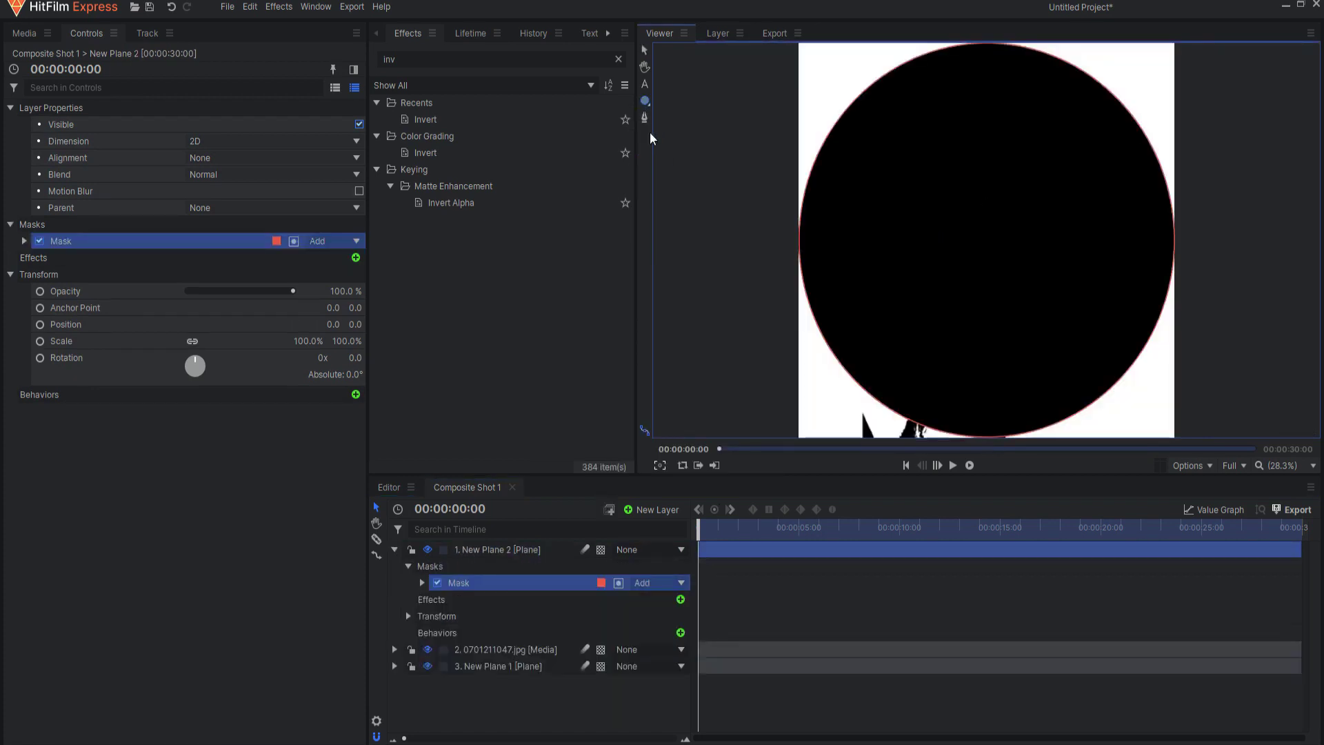
# Shrink the ellipse mask's scale to 85%
pyautogui.click(422, 583)
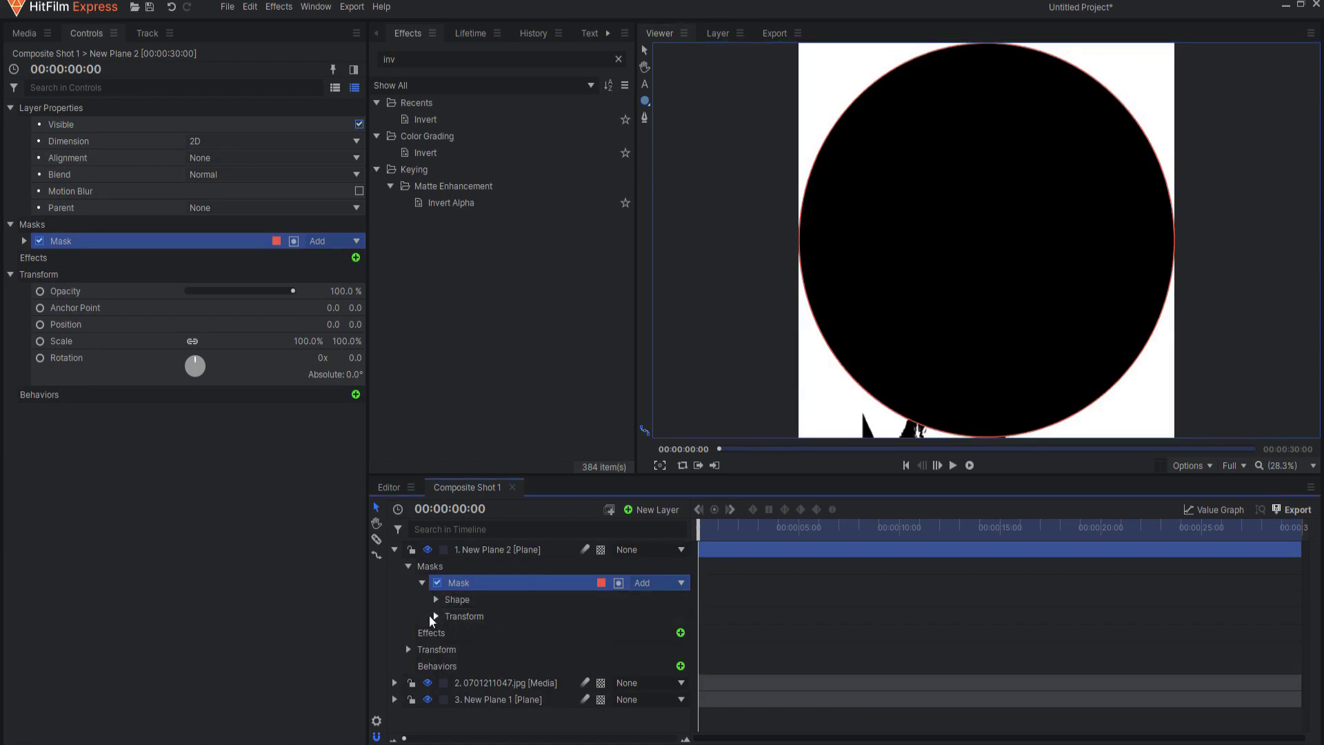
pyautogui.click(436, 616)
pyautogui.moveTo(640, 699)
pyautogui.mouseDown()
pyautogui.moveTo(614, 699)
pyautogui.moveTo(624, 702)
pyautogui.mouseUp()
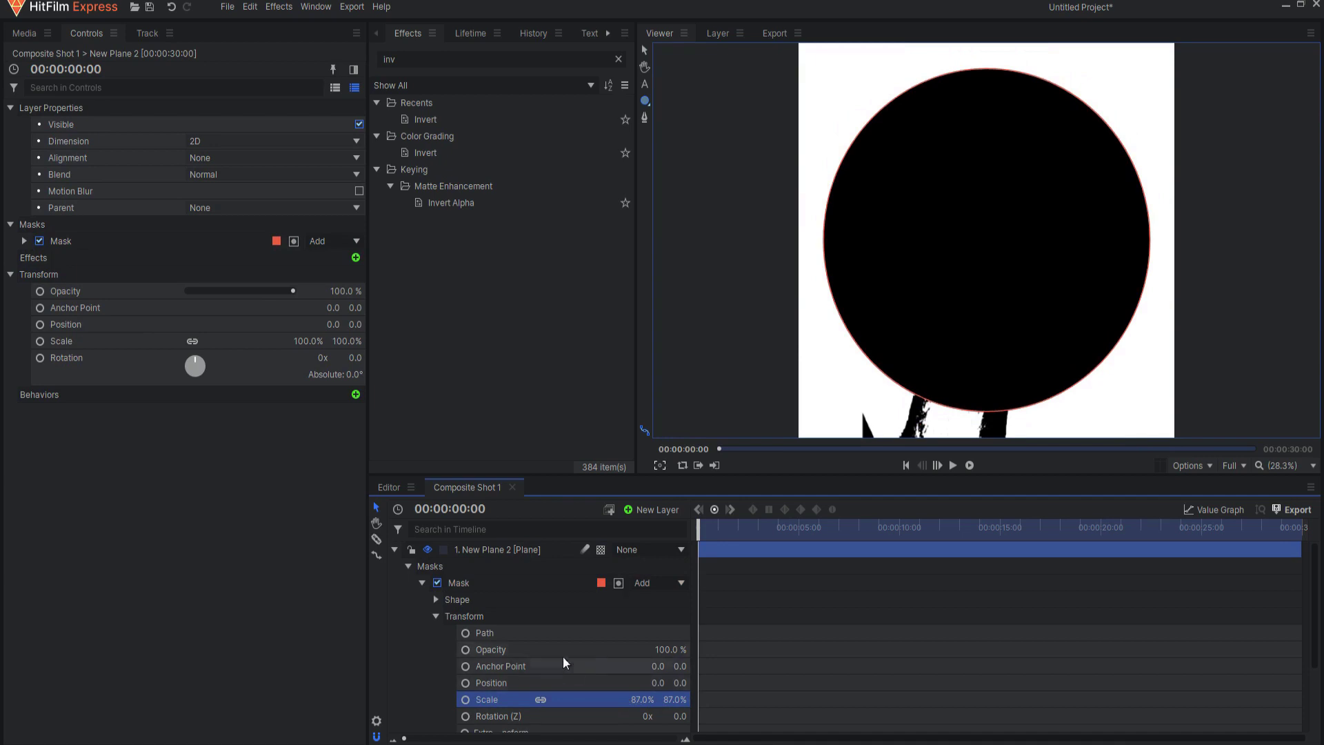
pyautogui.click(467, 584)
# Duplicate the circle mask and set the copy's blend mode to Subtract
pyautogui.hotkey('ctrl', 'd')
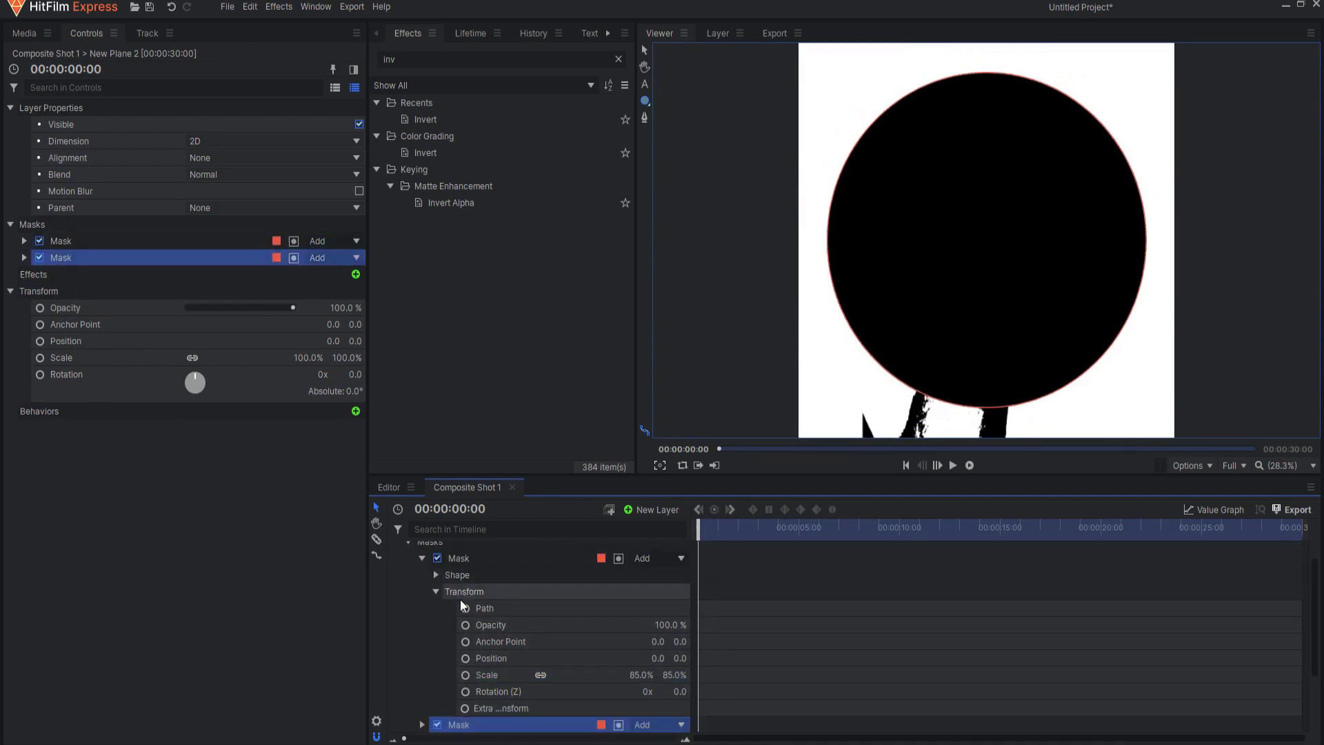
pyautogui.click(651, 728)
pyautogui.click(651, 706)
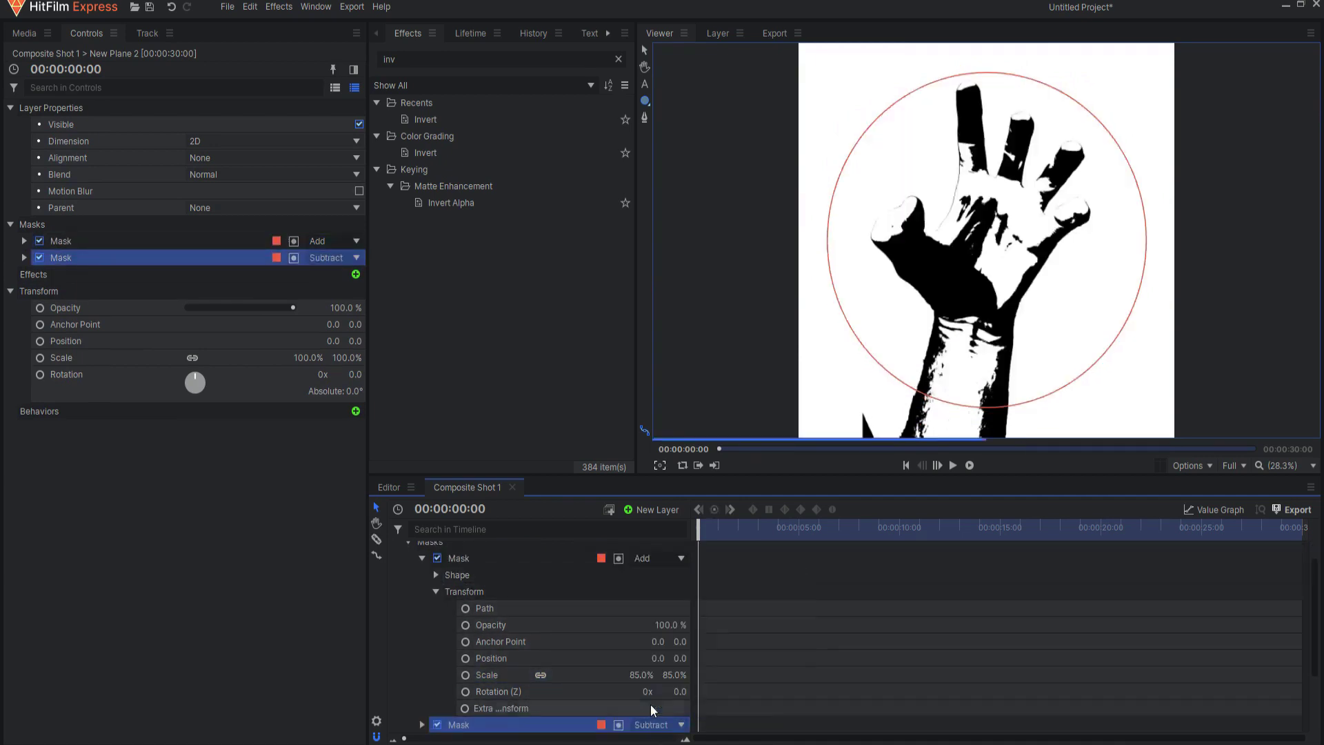
pyautogui.scroll(-2, 442, 722)
pyautogui.click(421, 641)
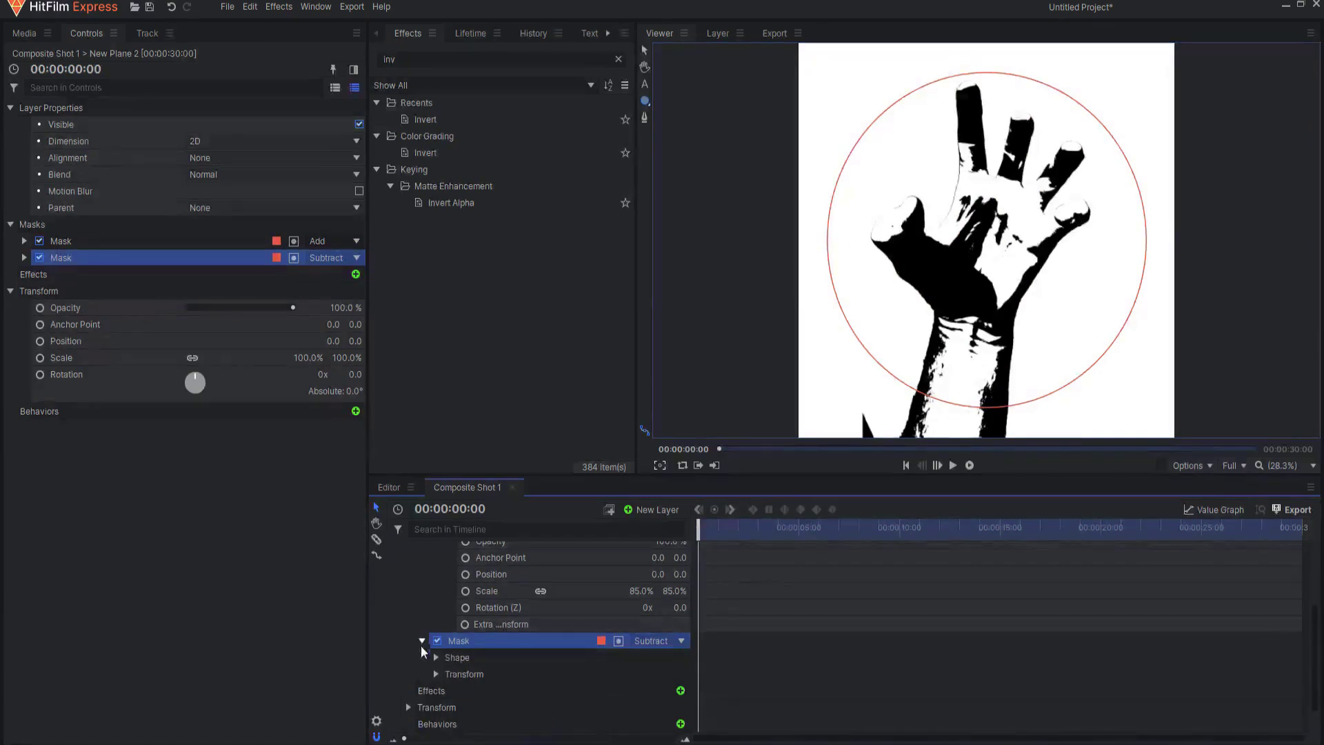
pyautogui.click(436, 674)
# Scale the subtract mask to 75% to leave a thick black ring
pyautogui.scroll(-1, 557, 725)
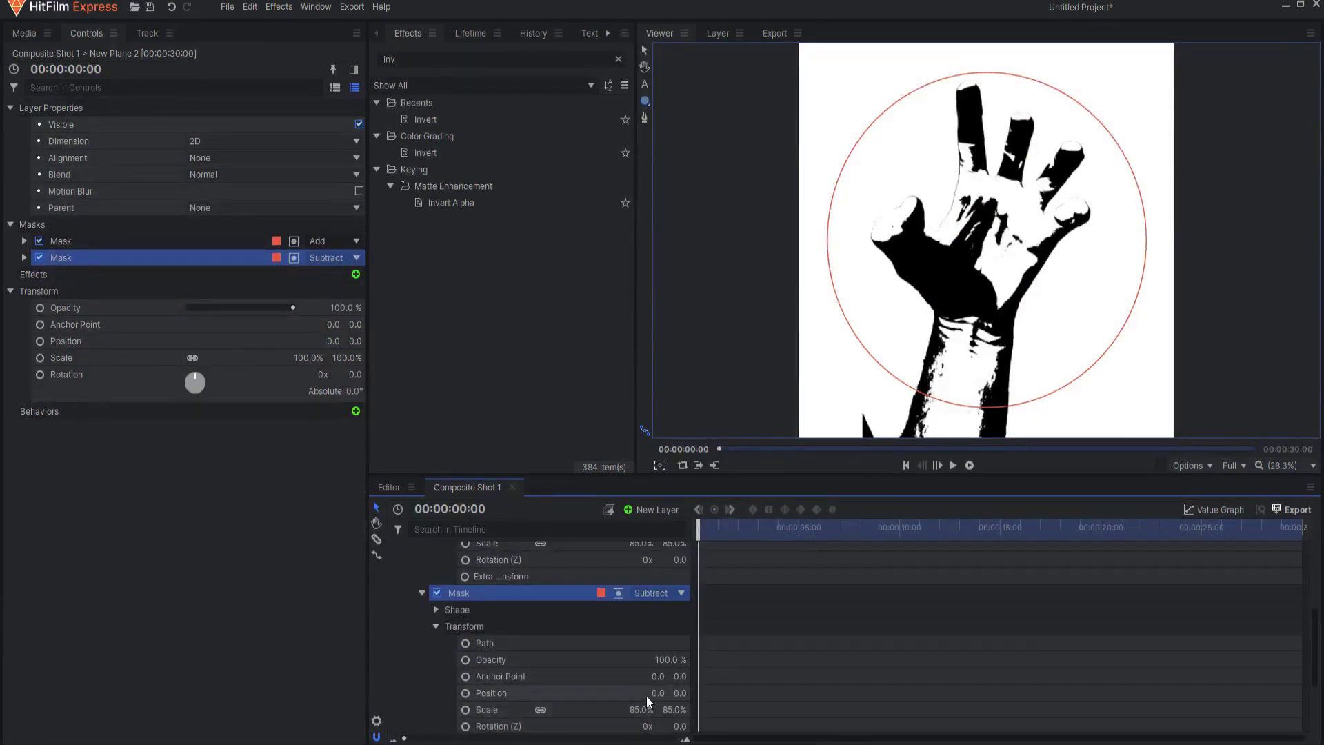
pyautogui.doubleClick(640, 709)
pyautogui.write('80')
pyautogui.press('Return')
pyautogui.moveTo(640, 709); pyautogui.dragTo(621, 710)
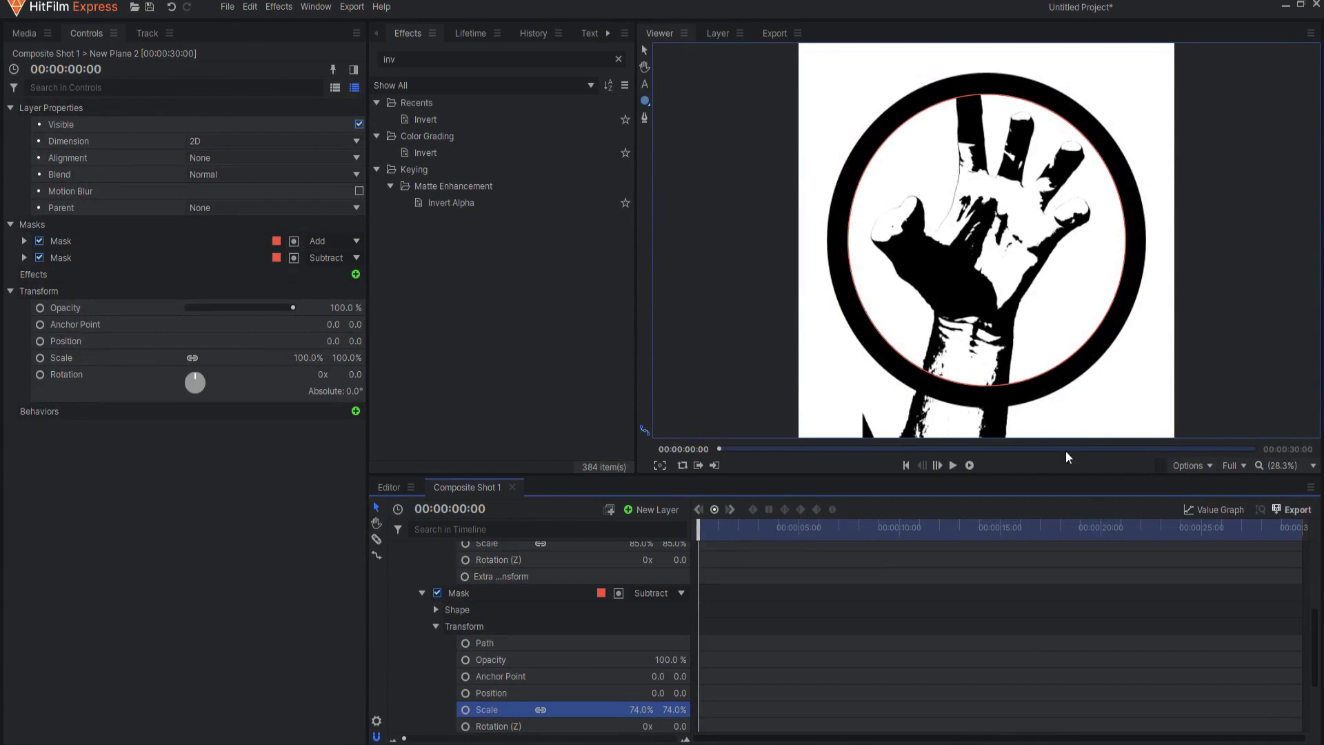
pyautogui.moveTo(641, 710); pyautogui.dragTo(644, 709)
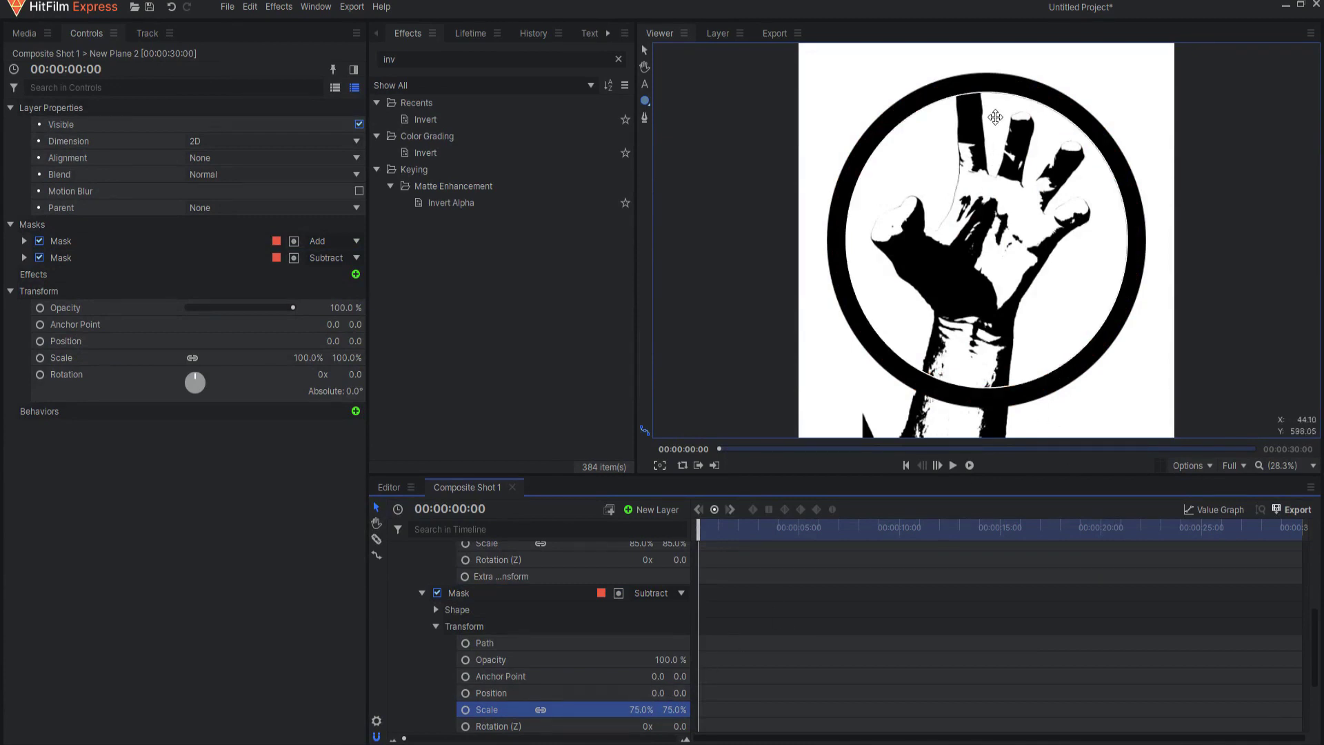
pyautogui.scroll(3, 536, 663)
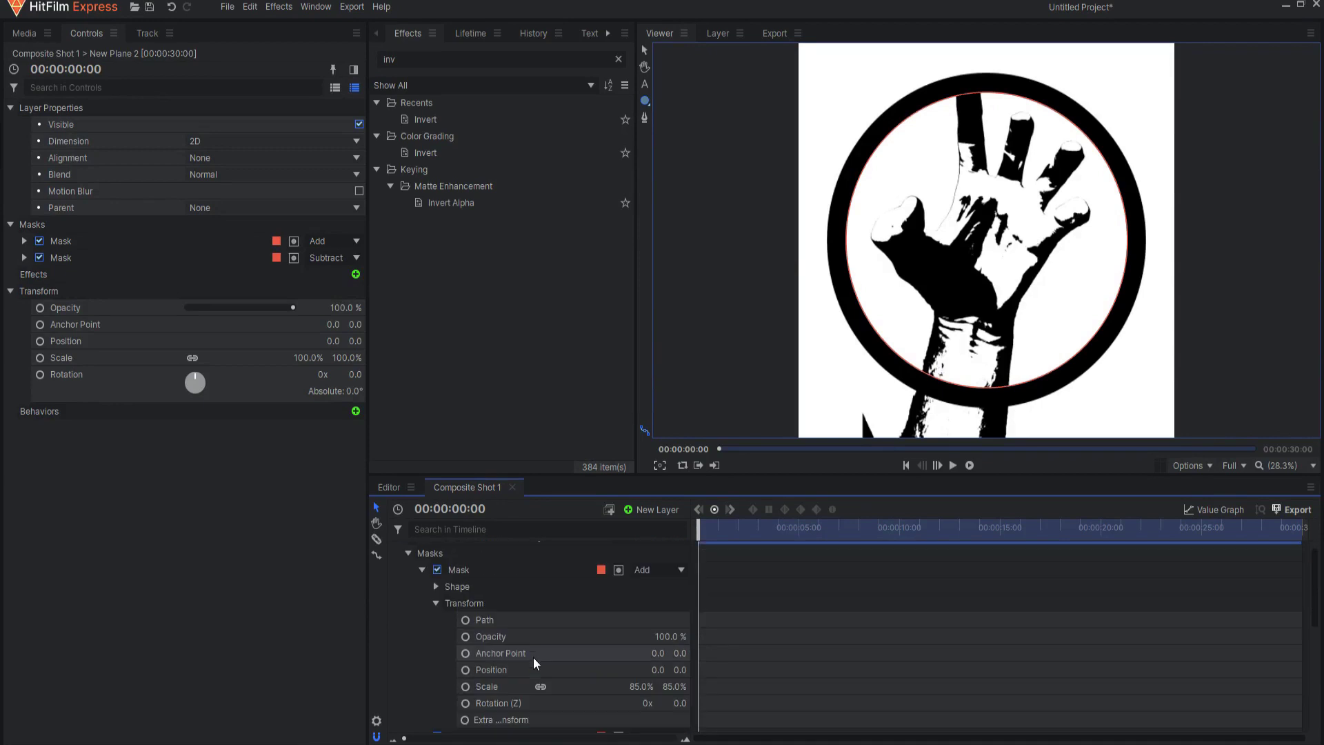
pyautogui.scroll(2, 537, 663)
pyautogui.click(394, 549)
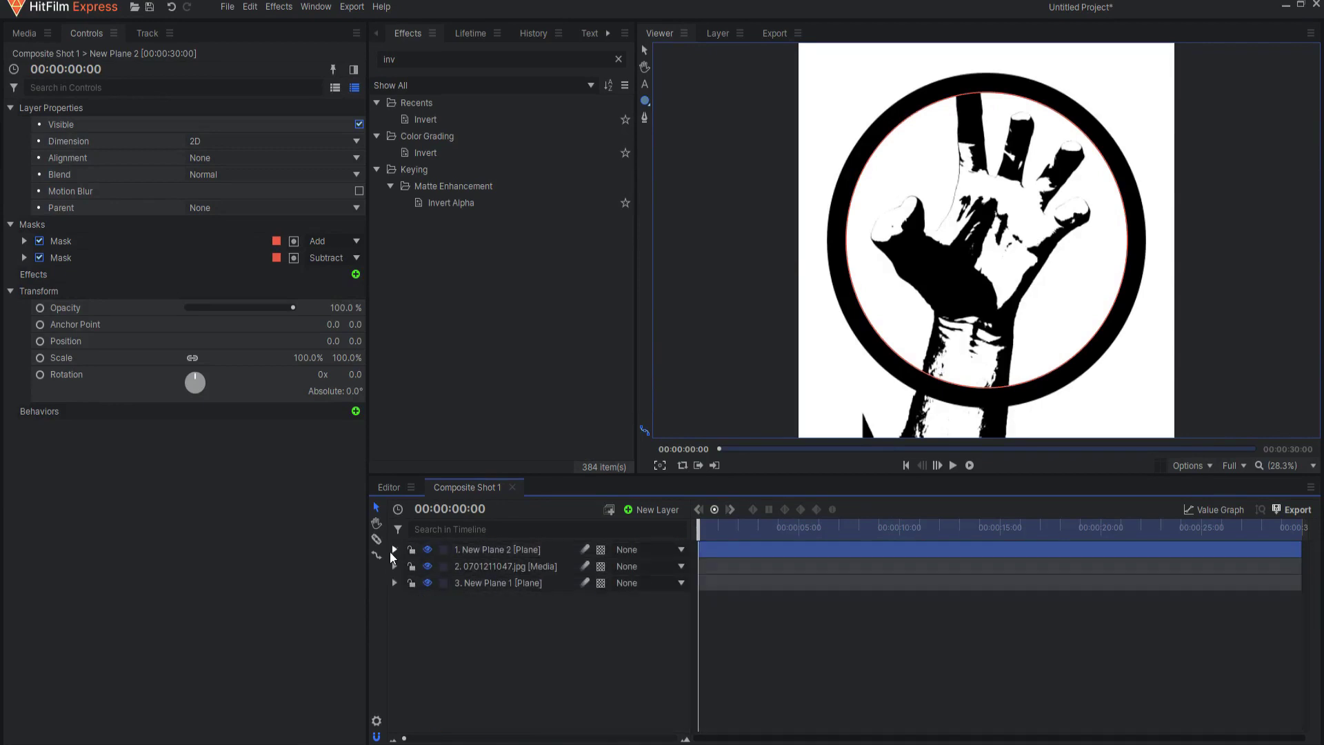
# Move the ring down to Y −144.6 and the hand down to Y 151.7
pyautogui.click(491, 555)
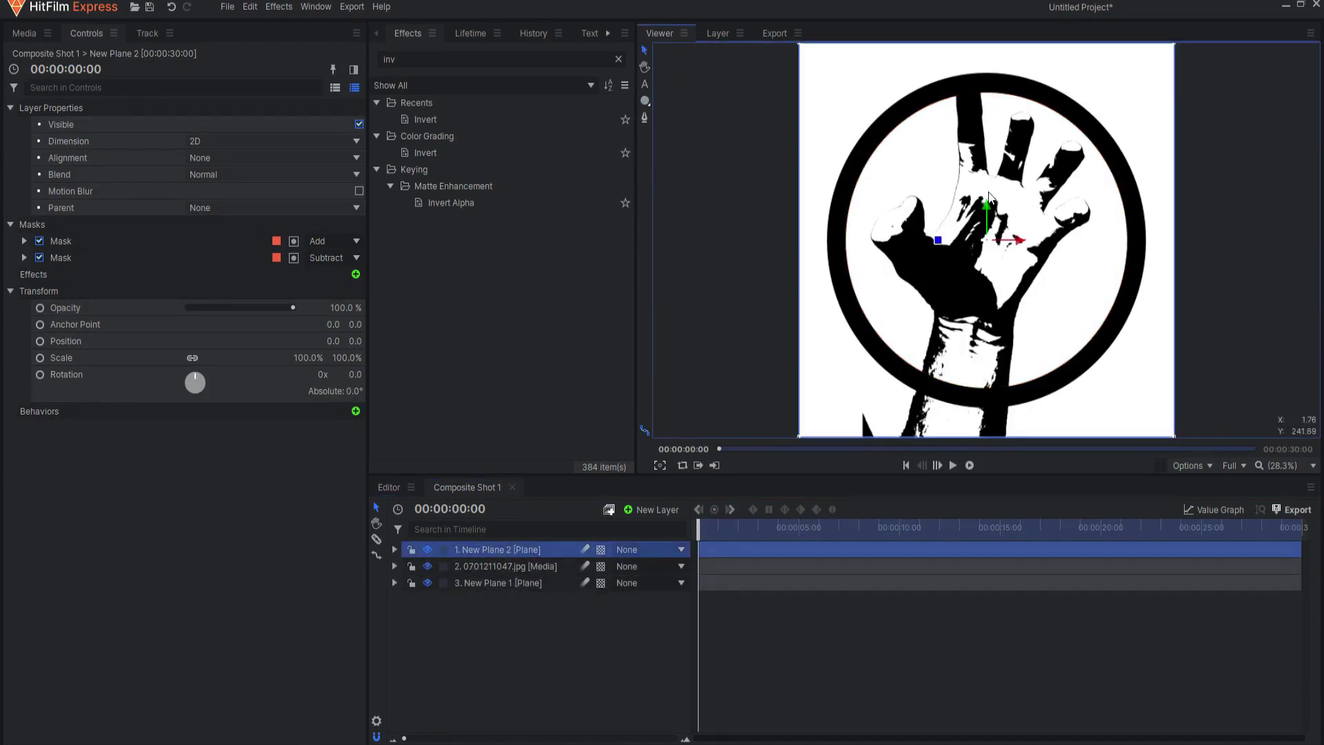
pyautogui.moveTo(989, 200); pyautogui.dragTo(976, 239)
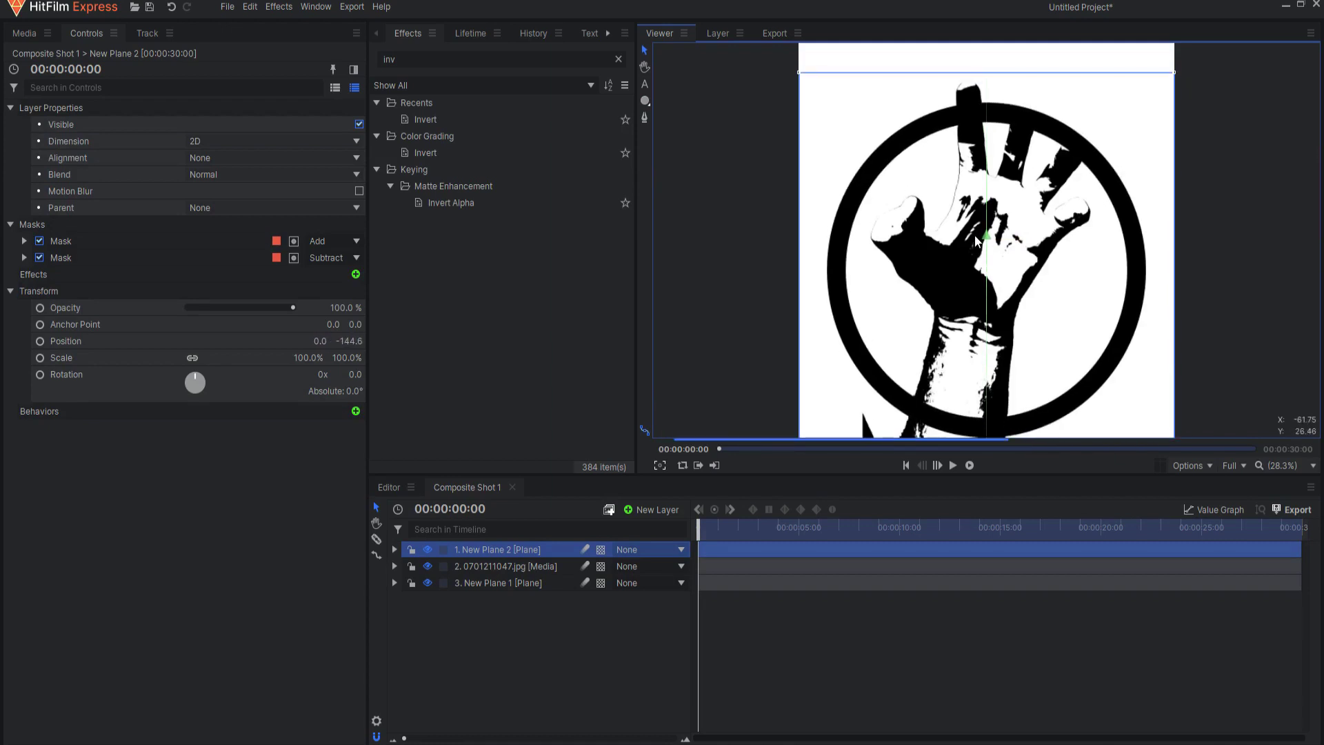
pyautogui.click(1085, 153)
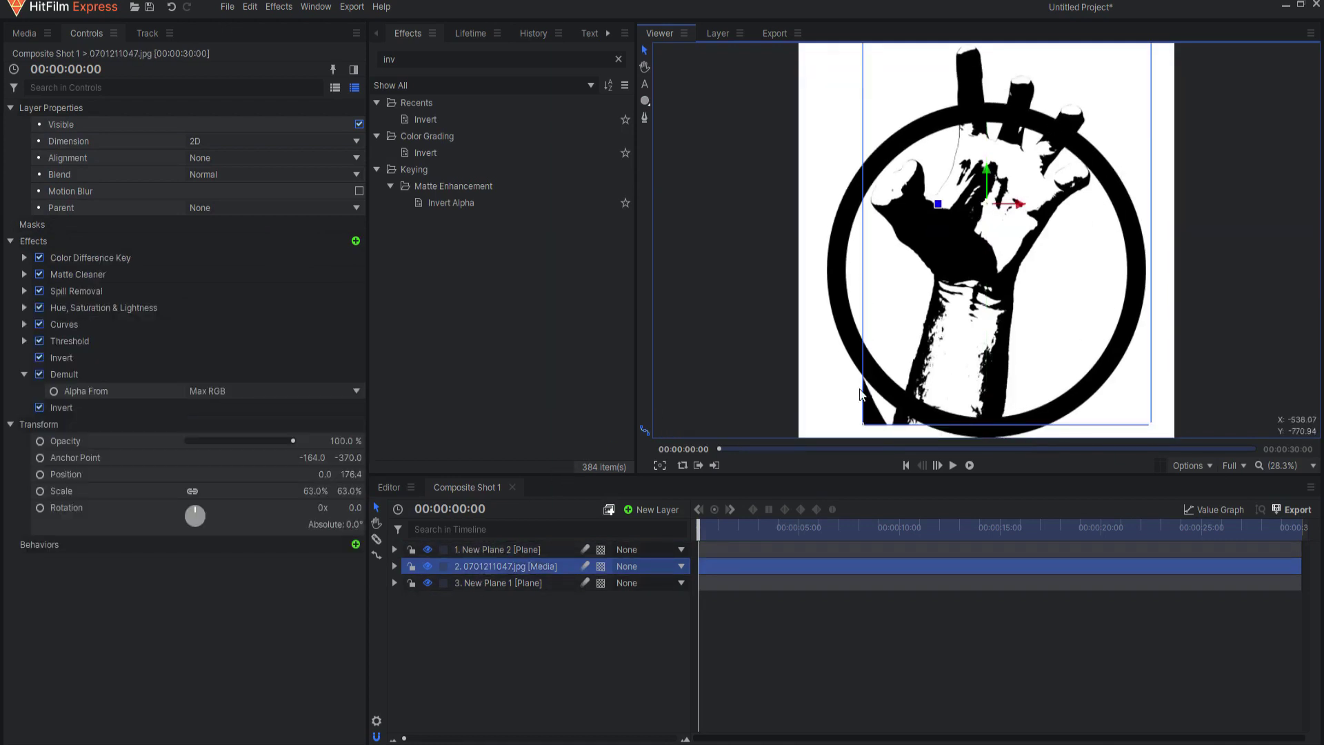
pyautogui.moveTo(987, 173); pyautogui.dragTo(988, 177)
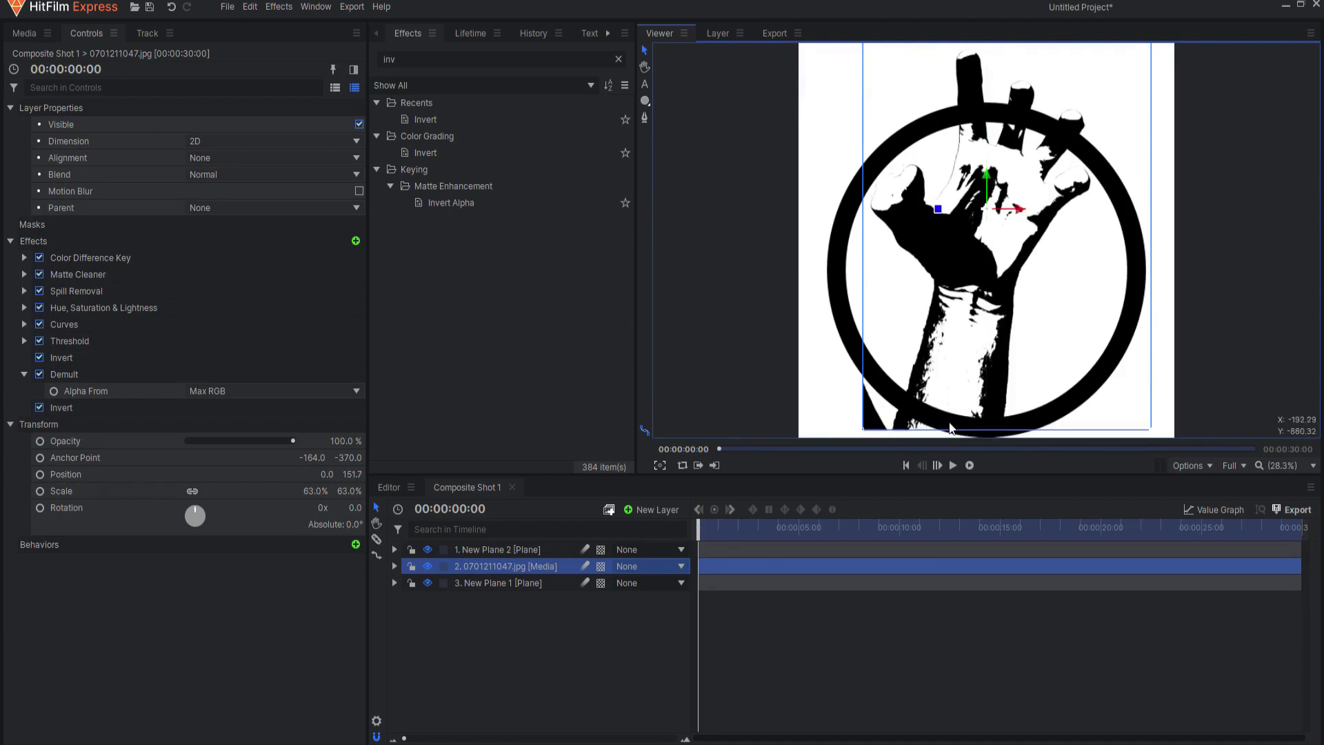
pyautogui.click(500, 583)
pyautogui.click(490, 566)
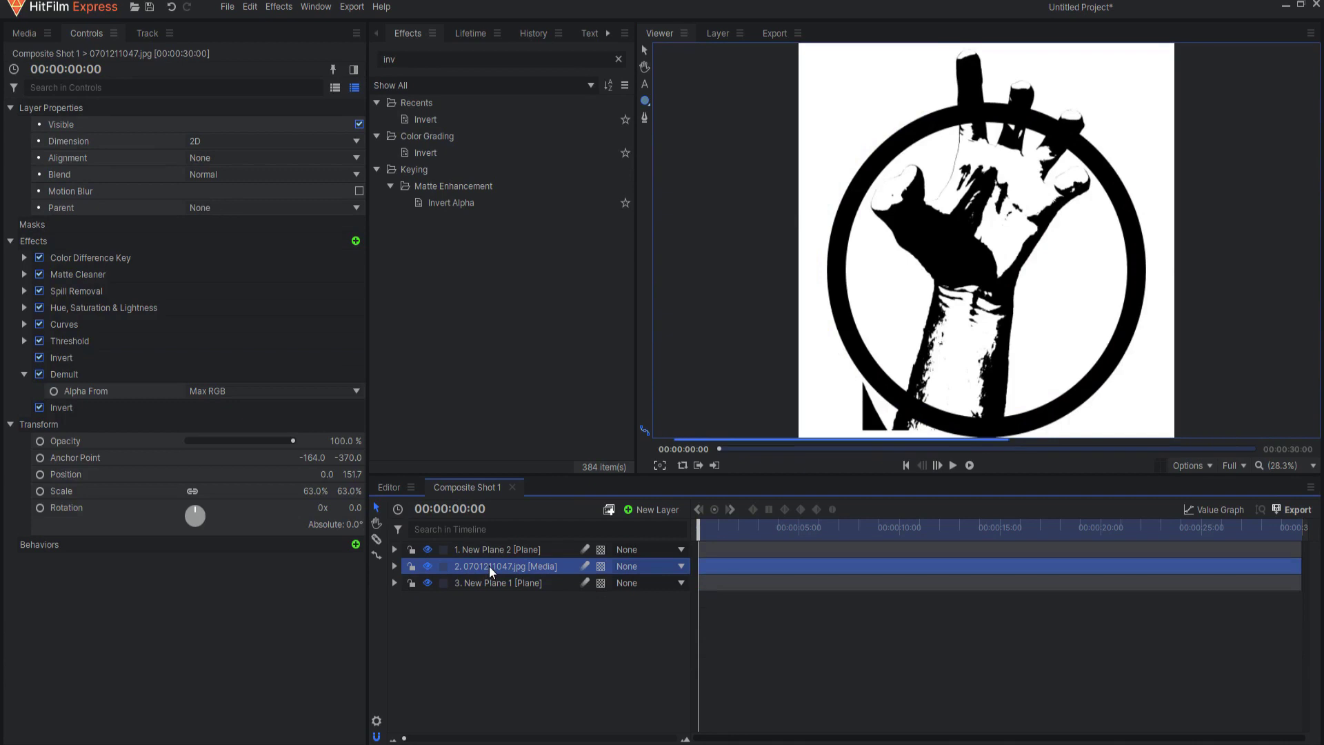
# Draw an ellipse mask around the hand jpg layer, then hide the white New Plane 1
pyautogui.click(33, 226)
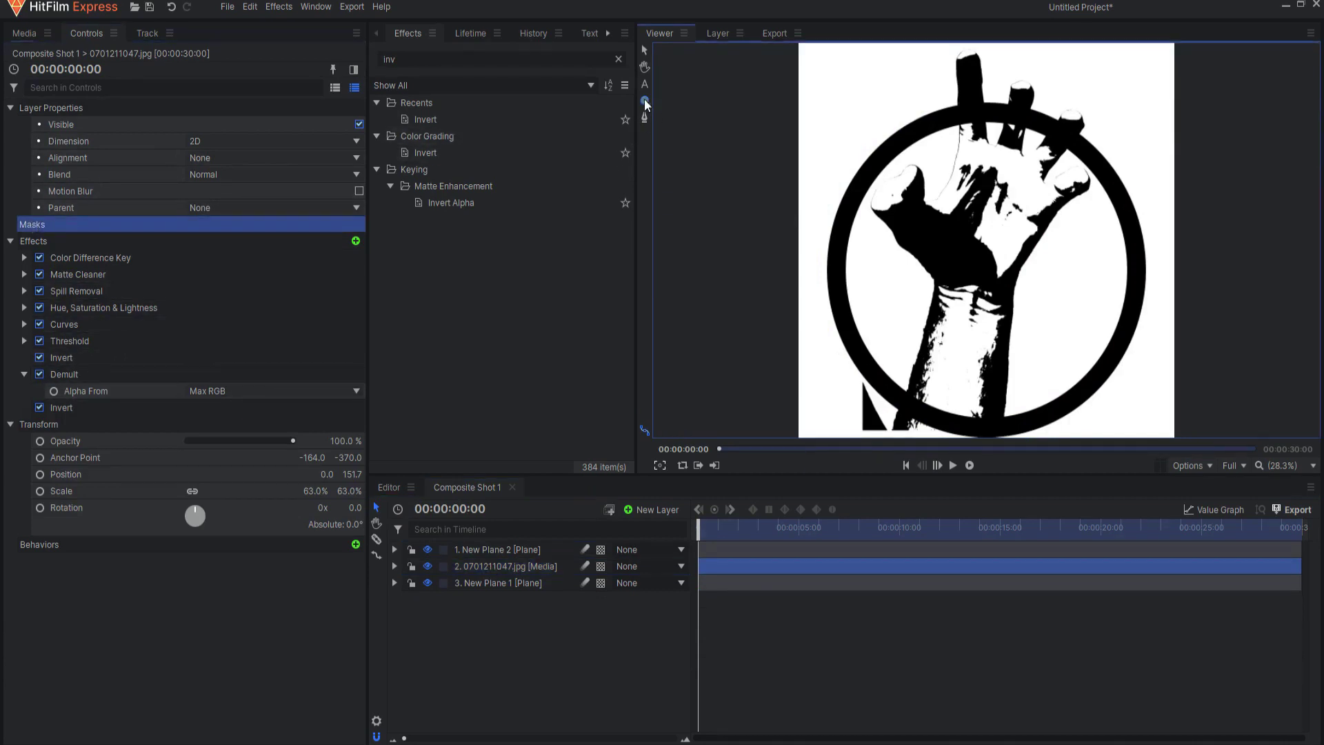
pyautogui.moveTo(807, 58); pyautogui.dragTo(1175, 431)
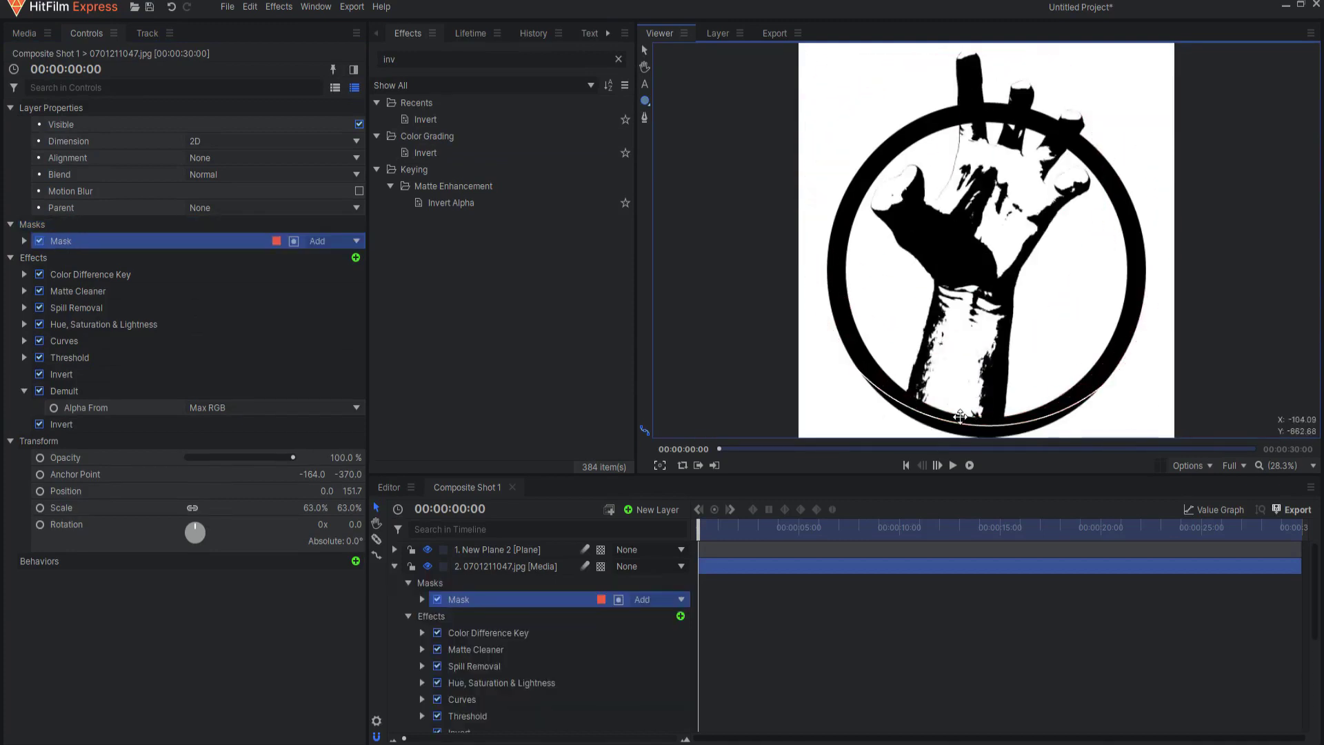
pyautogui.click(394, 566)
pyautogui.click(463, 658)
pyautogui.click(428, 583)
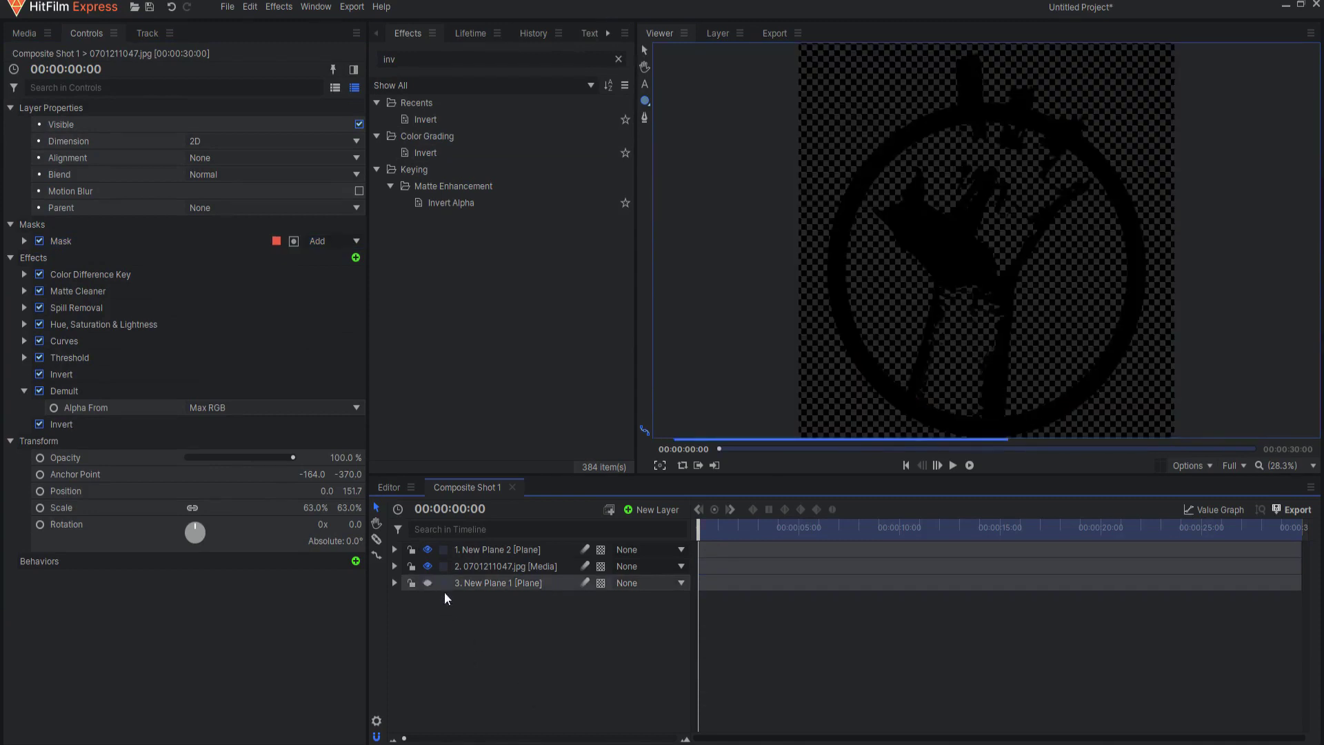
# Export the current frame with Format set to PNG and Channels set to RGBA
pyautogui.click(659, 466)
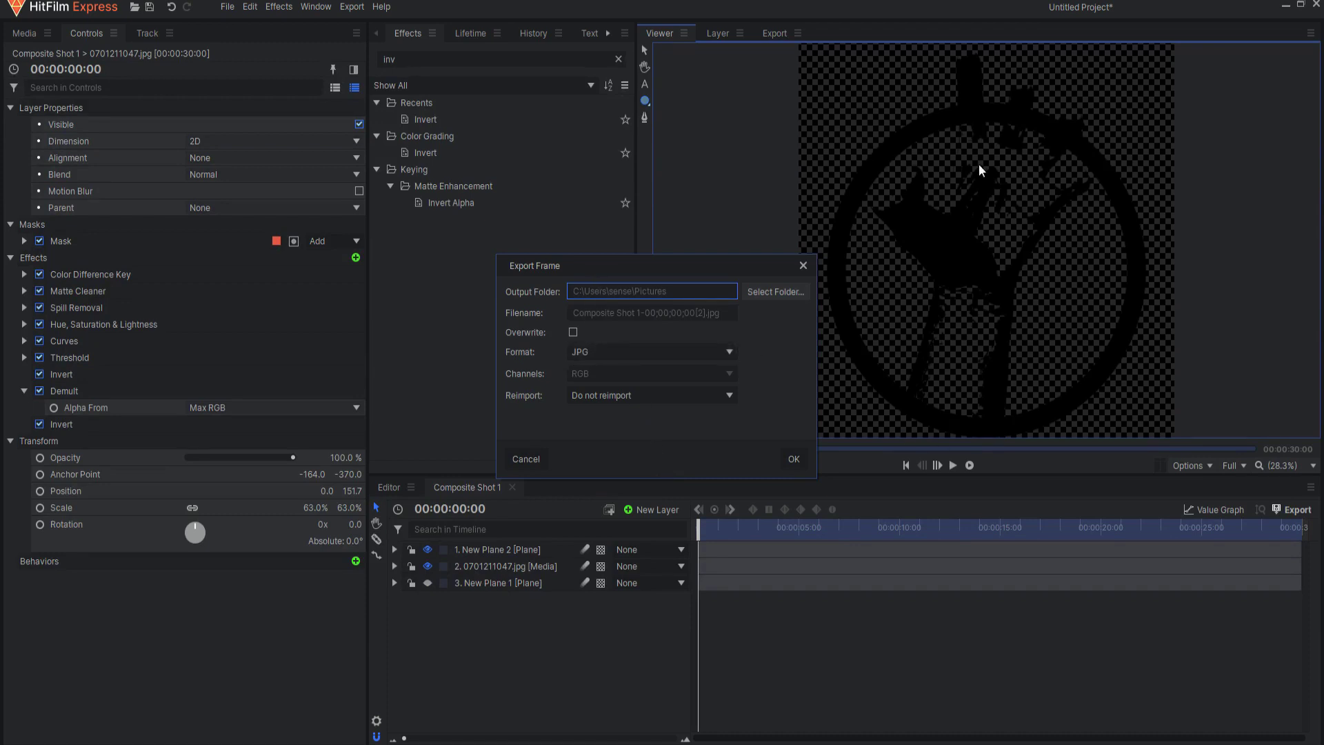
pyautogui.click(583, 353)
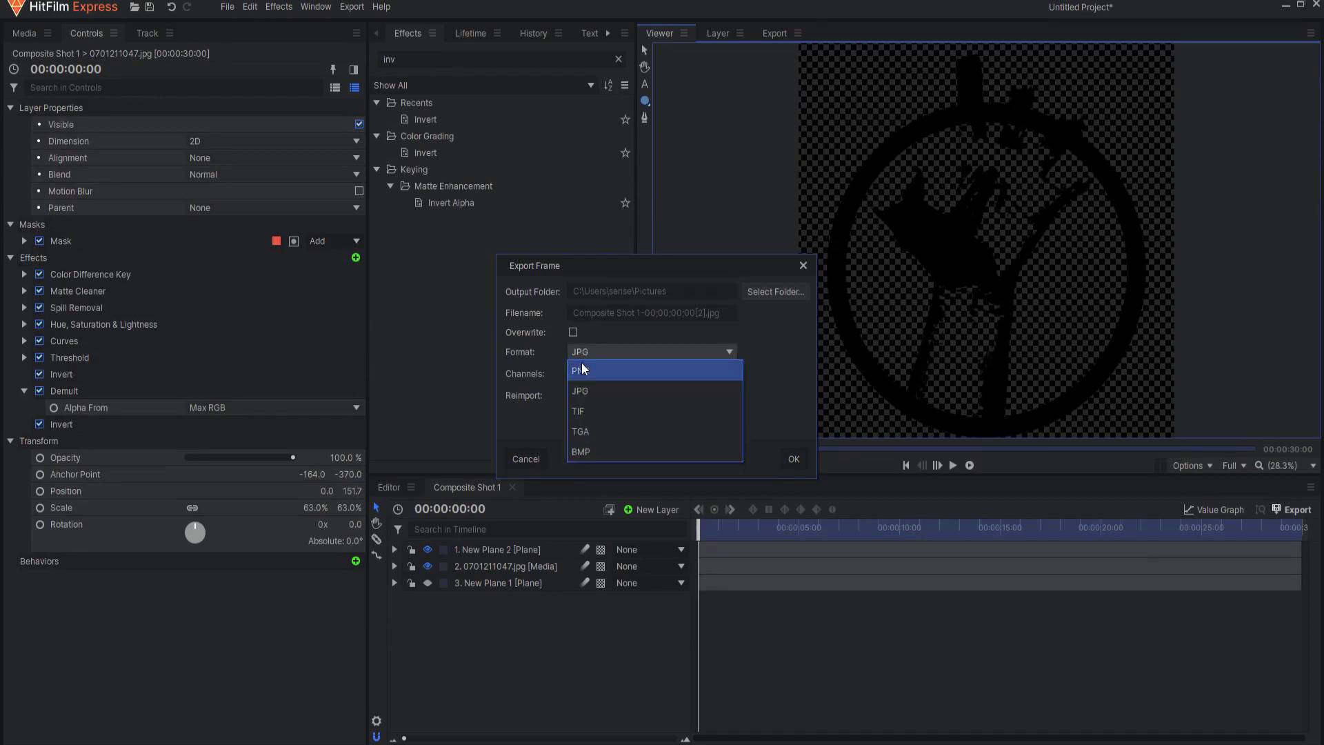
pyautogui.click(580, 372)
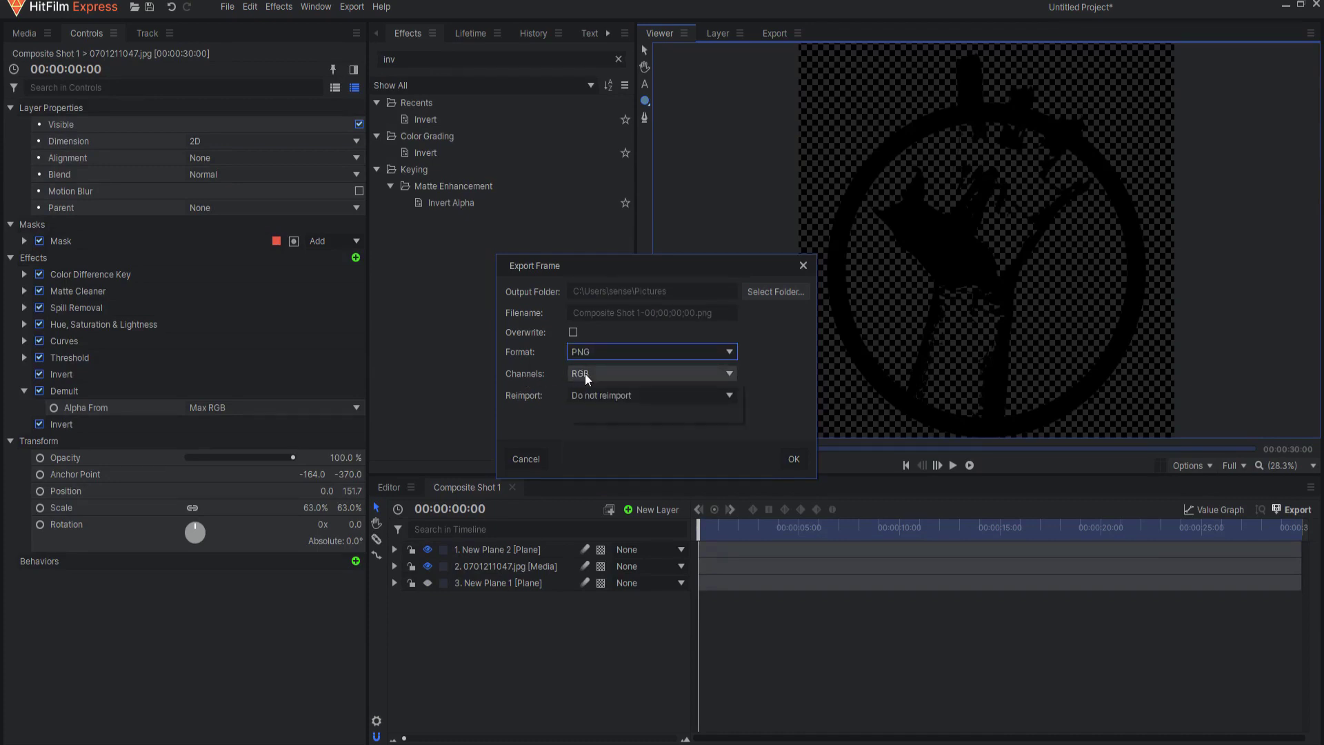
pyautogui.click(583, 375)
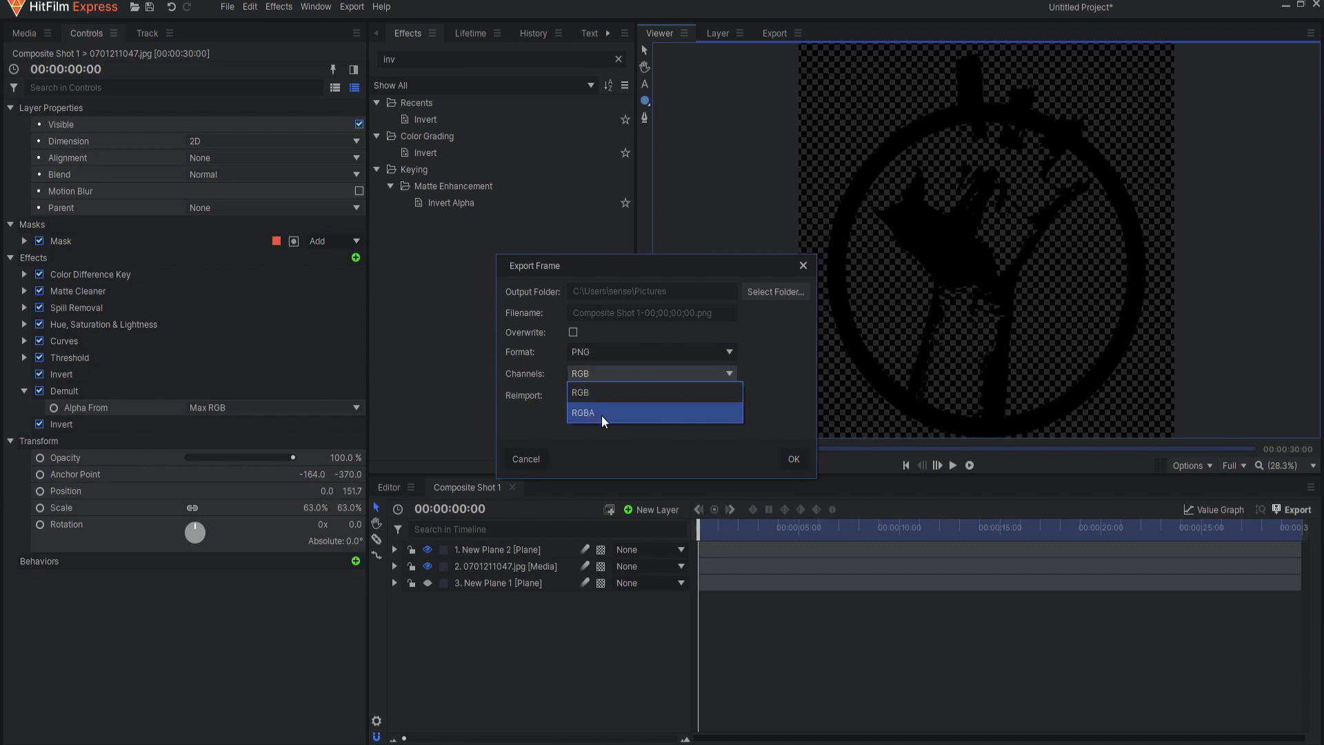
pyautogui.click(603, 414)
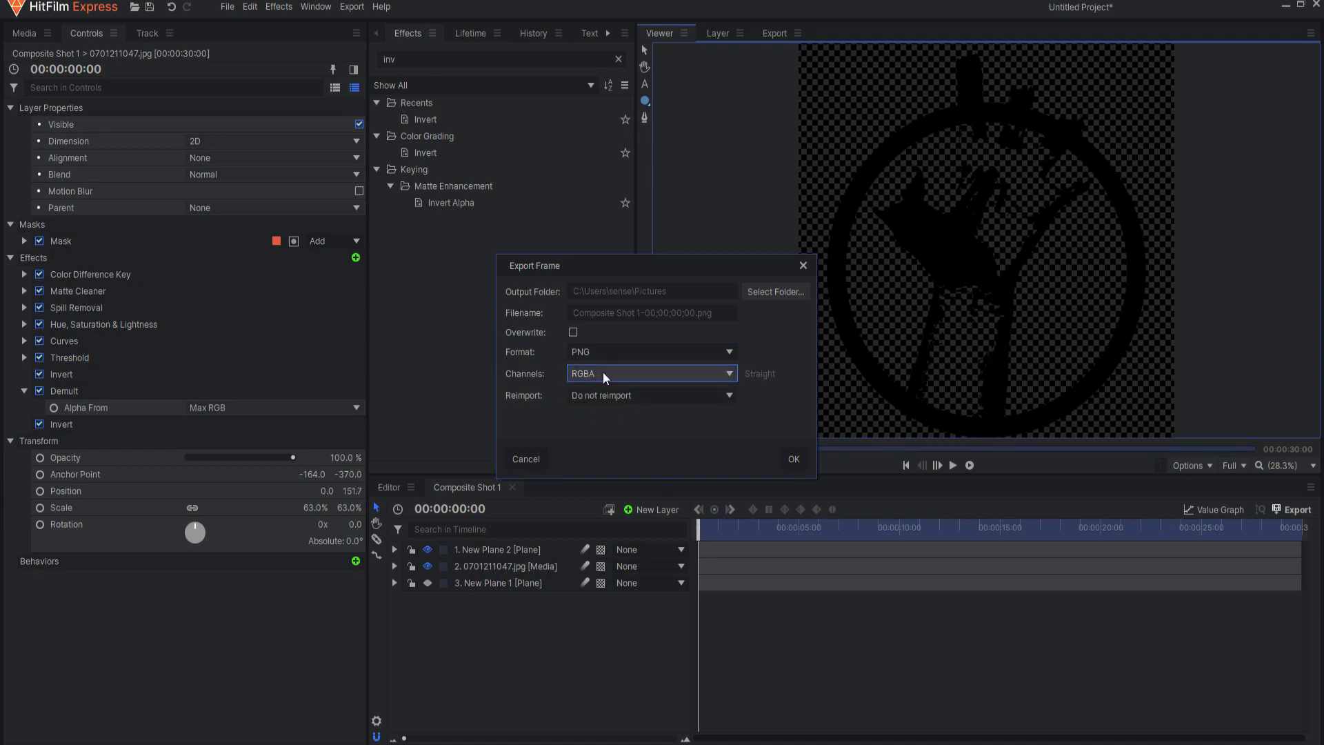
pyautogui.click(794, 459)
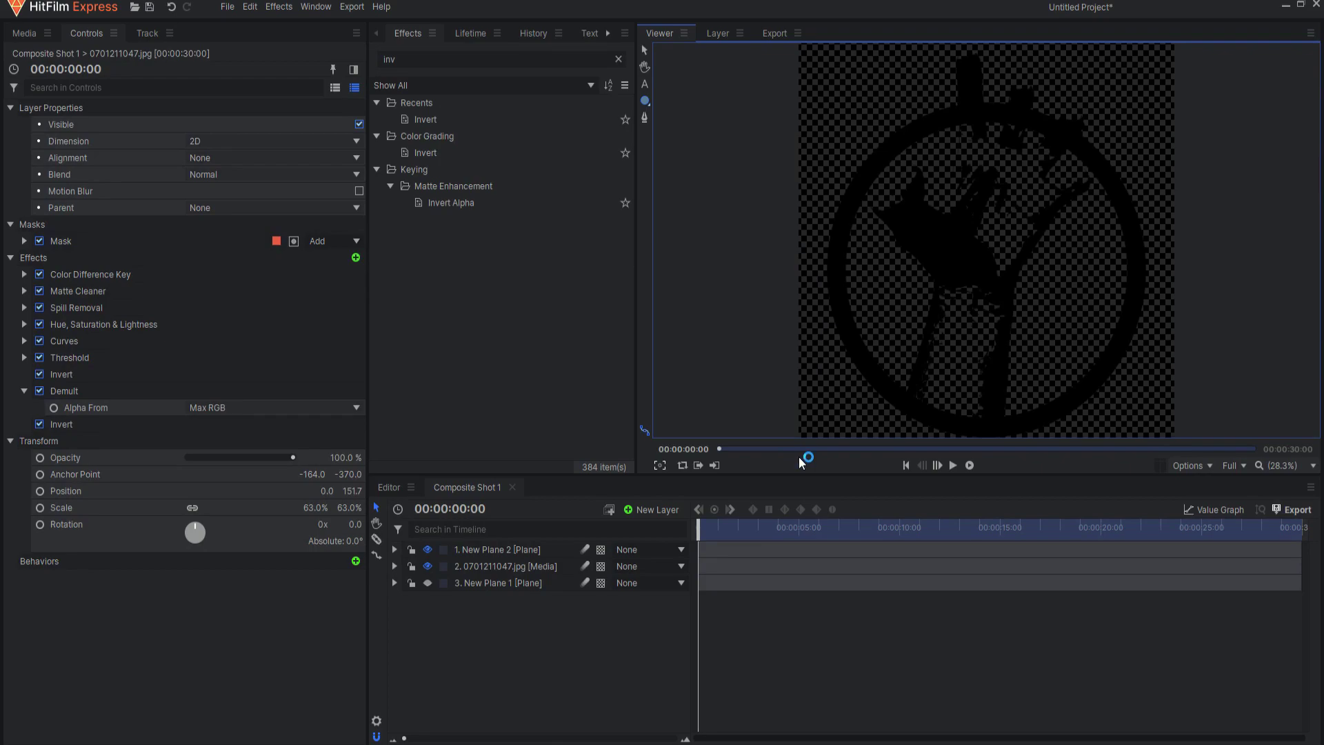